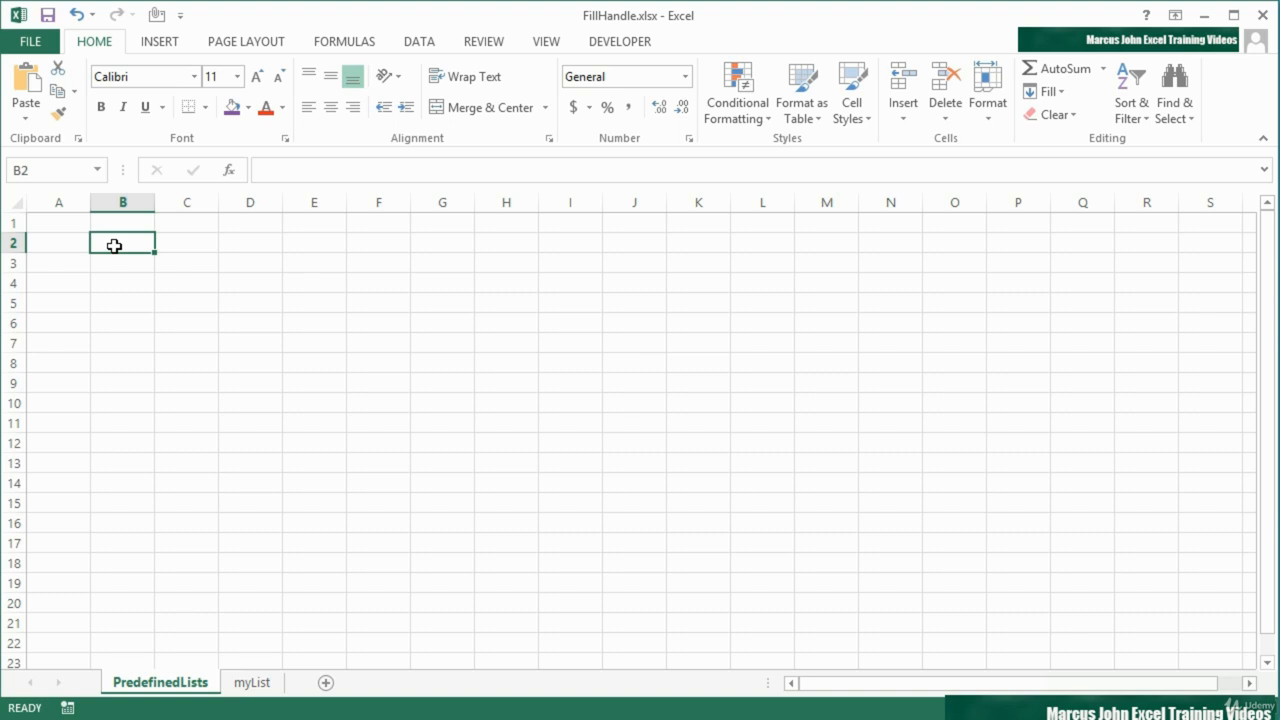
# Enter March in B2, fill the month series down to B15, and auto-fit the width of column B
pyautogui.write('March')
pyautogui.press('Return')
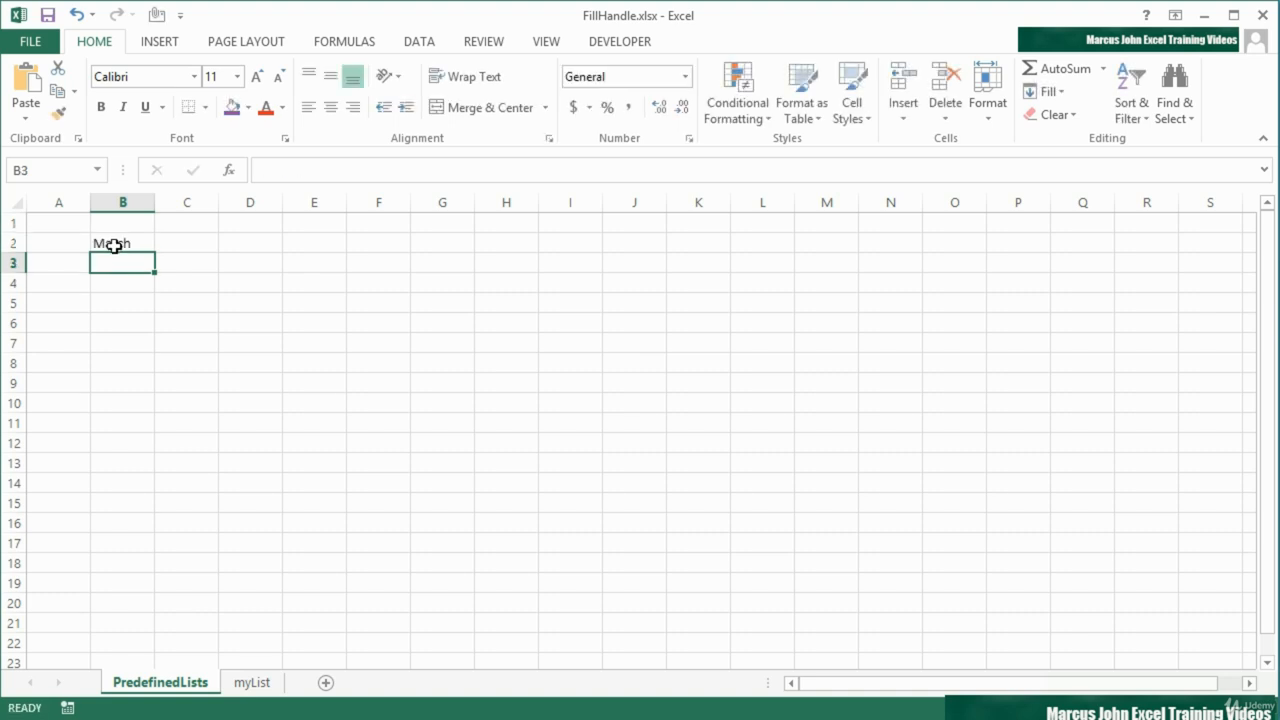
pyautogui.click(115, 245)
pyautogui.moveTo(155, 253); pyautogui.dragTo(151, 514)
pyautogui.doubleClick(153, 205)
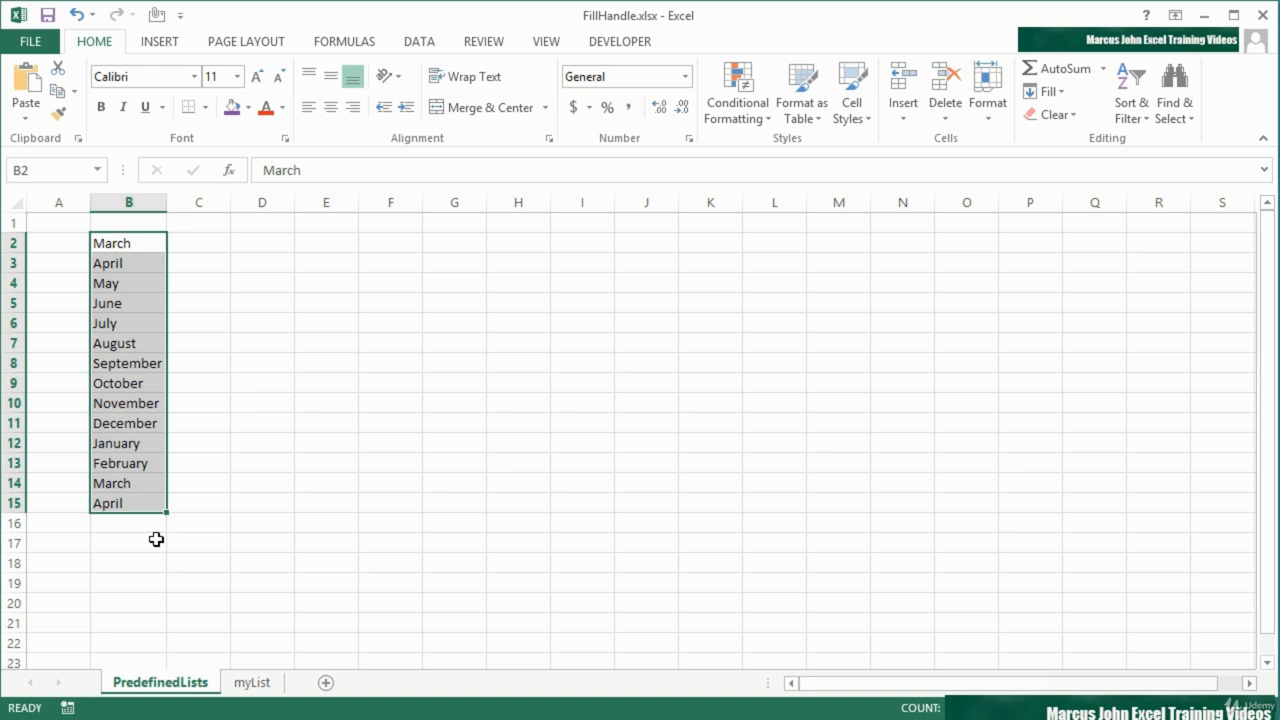
# Fill the months from September in B8 across to H8, and from February in G8 up to G3
pyautogui.click(139, 364)
pyautogui.moveTo(166, 373); pyautogui.dragTo(480, 251)
pyautogui.click(450, 370)
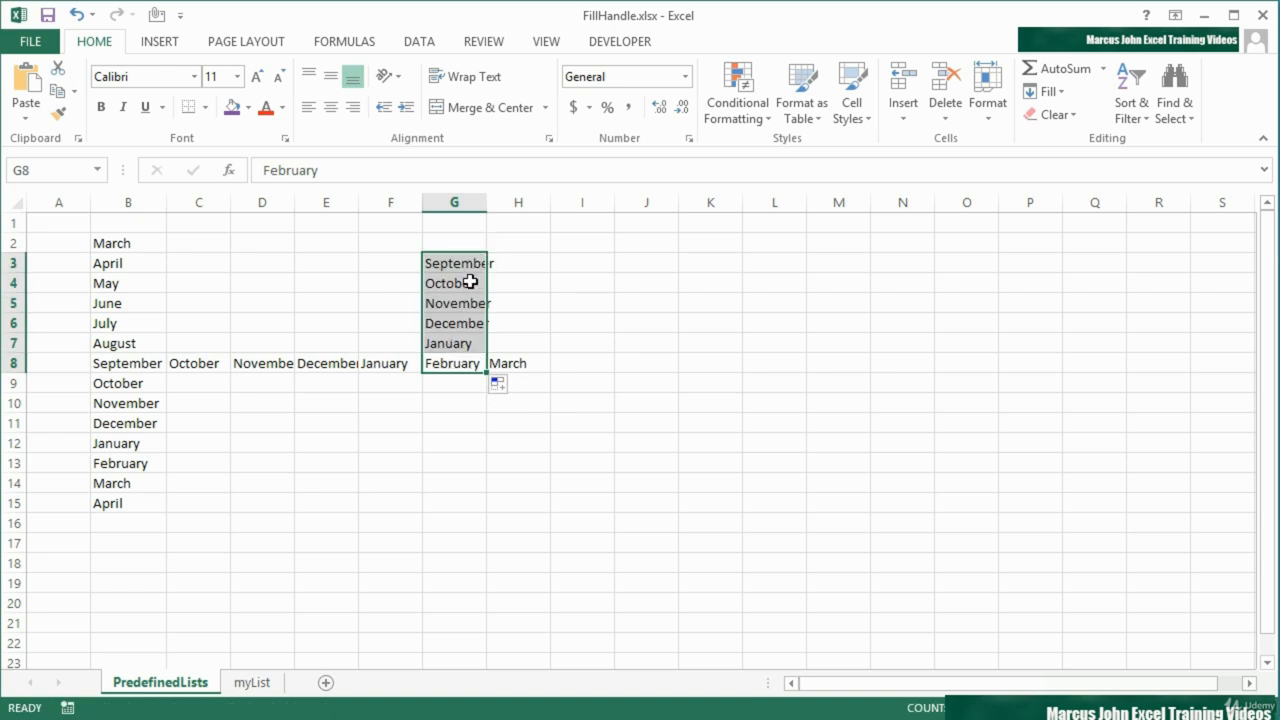
# Enter feb in I4 and fill the abbreviated month series down to I11
pyautogui.click(604, 281)
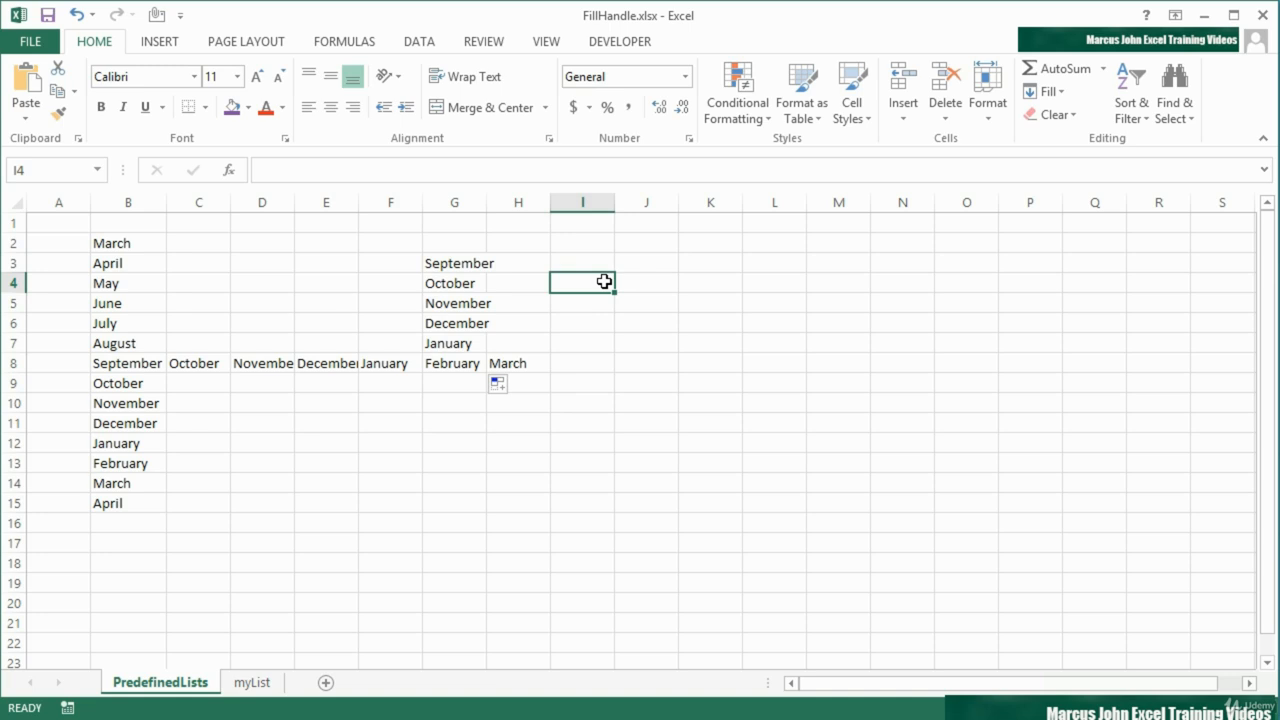
pyautogui.write('feb')
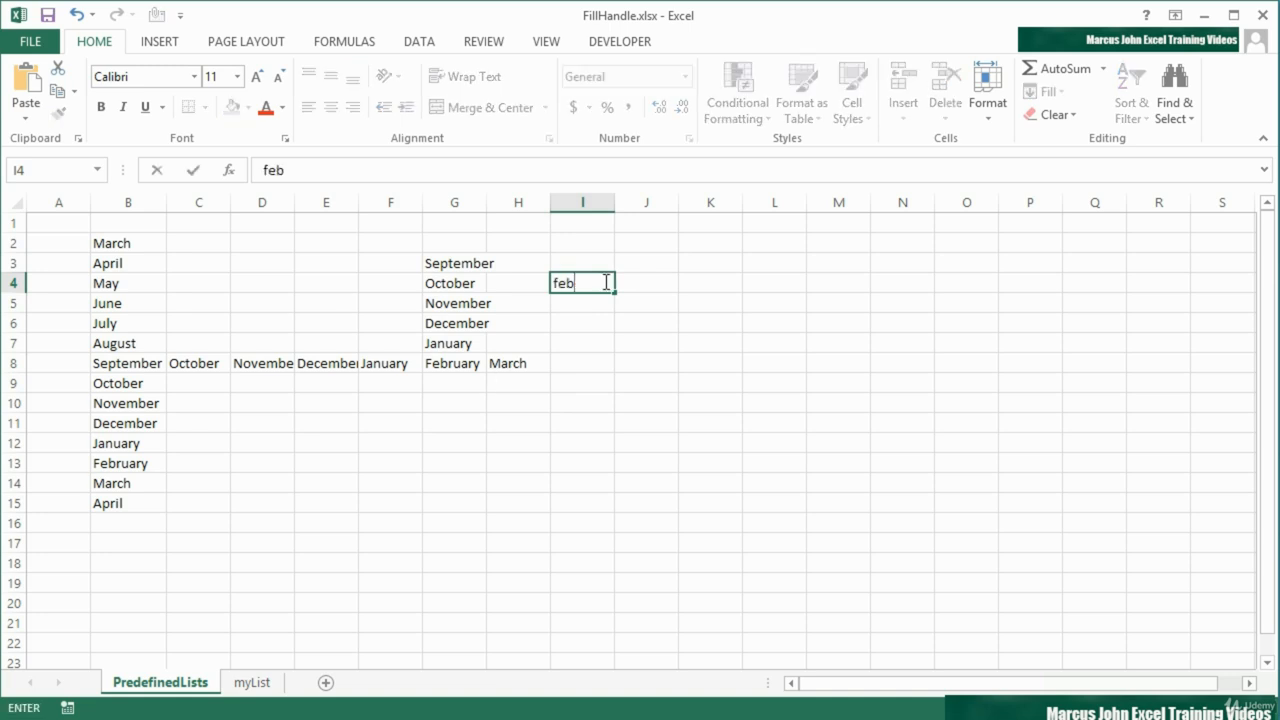
pyautogui.press('Return')
pyautogui.click(597, 277)
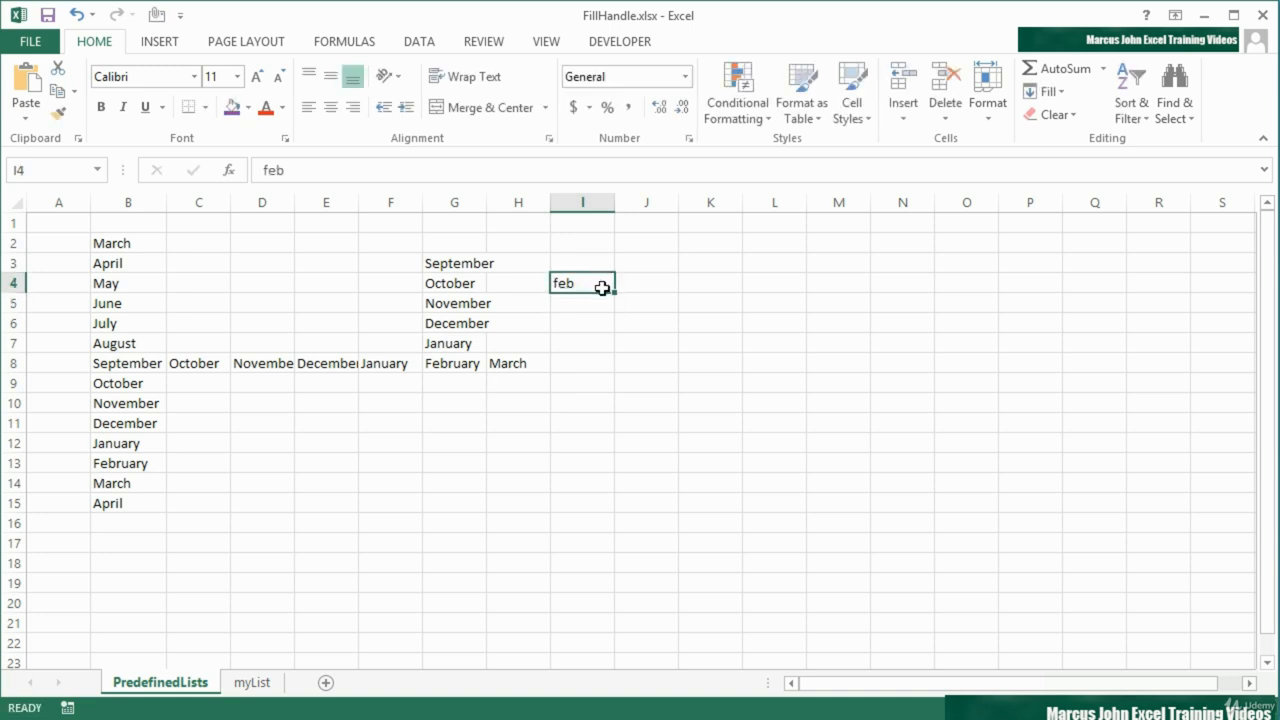
pyautogui.moveTo(614, 292); pyautogui.dragTo(617, 436)
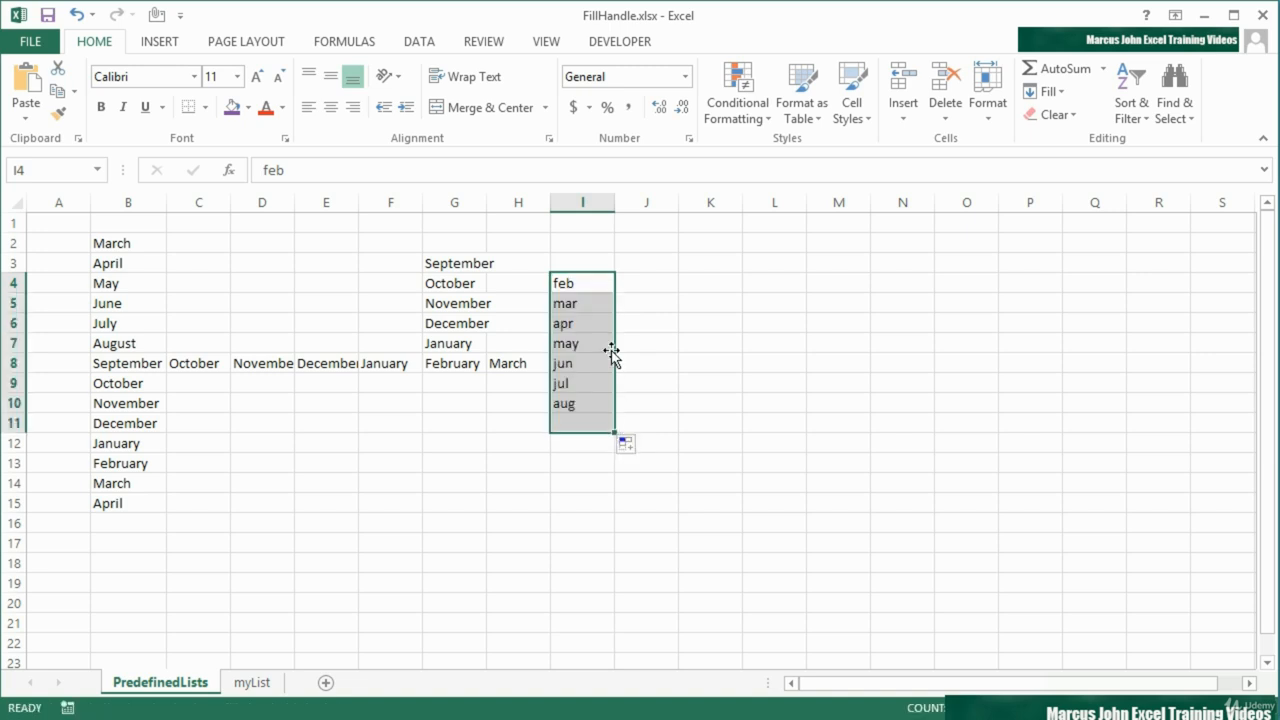
# Extend the abbreviated months from feb in I4 across to L4, up to I2, and backwards to E4
pyautogui.click(589, 277)
pyautogui.moveTo(614, 292); pyautogui.dragTo(803, 289)
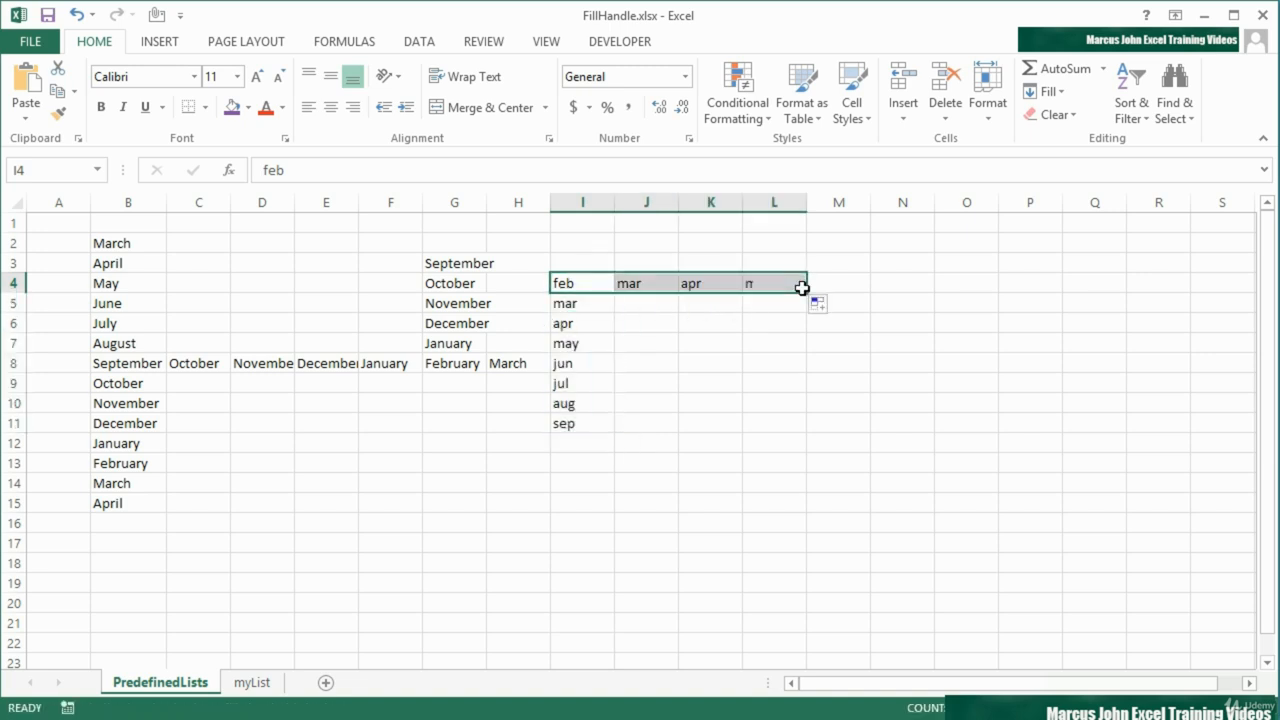
pyautogui.click(590, 282)
pyautogui.moveTo(613, 292); pyautogui.dragTo(609, 240)
pyautogui.click(610, 288)
pyautogui.moveTo(610, 288); pyautogui.dragTo(302, 280)
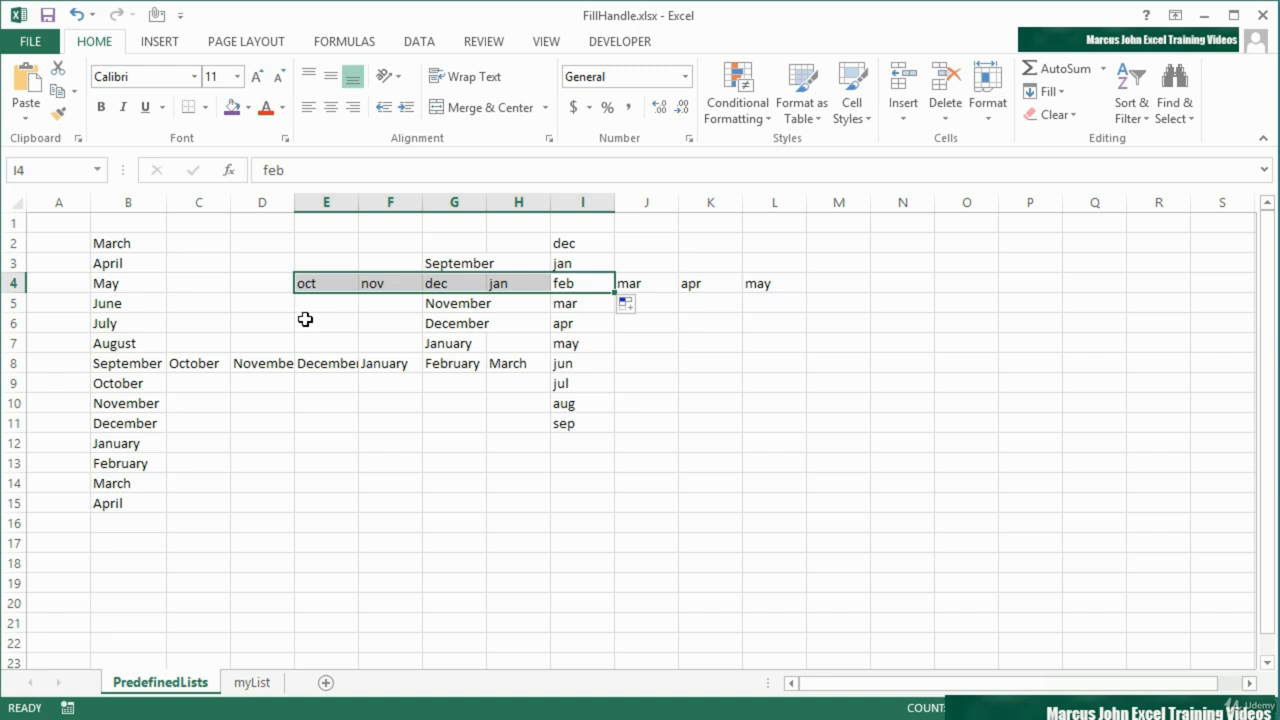
pyautogui.click(588, 282)
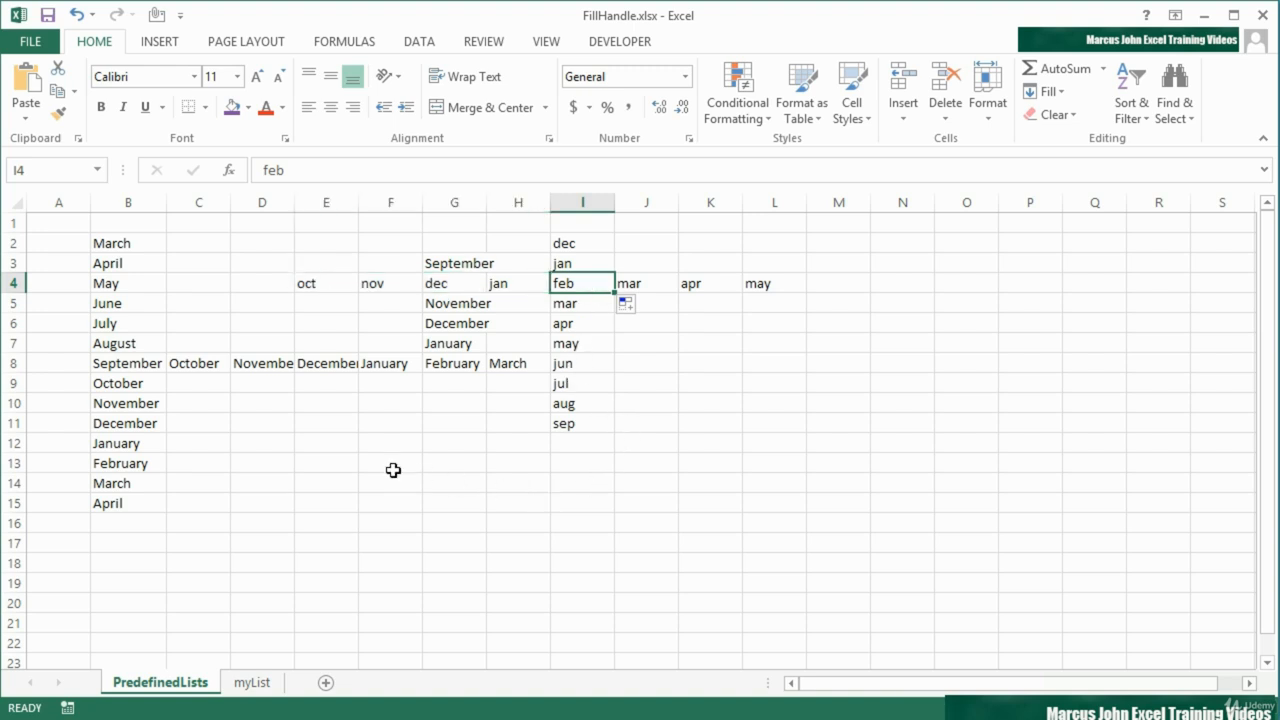
# Enter FEB in E12 and fill the uppercase abbreviated months down to E19
pyautogui.click(340, 443)
pyautogui.write('FEB')
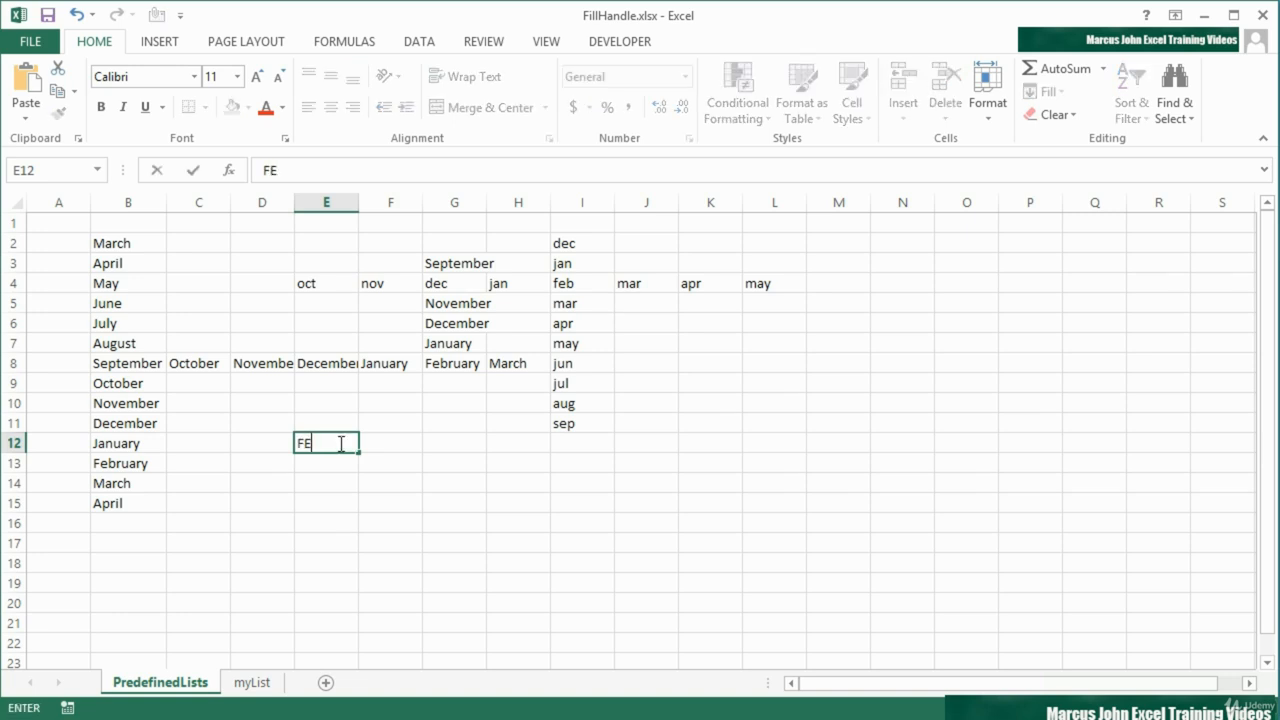
pyautogui.press('Return')
pyautogui.click(340, 443)
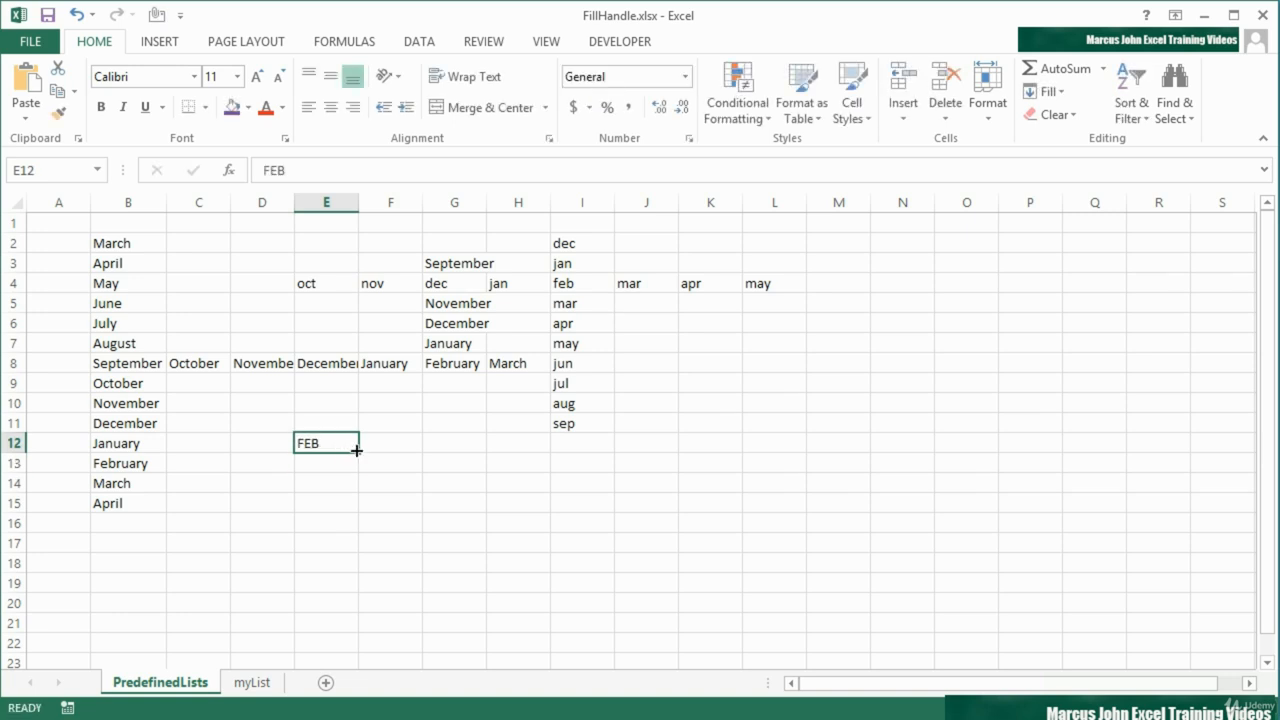
pyautogui.moveTo(358, 452); pyautogui.dragTo(360, 595)
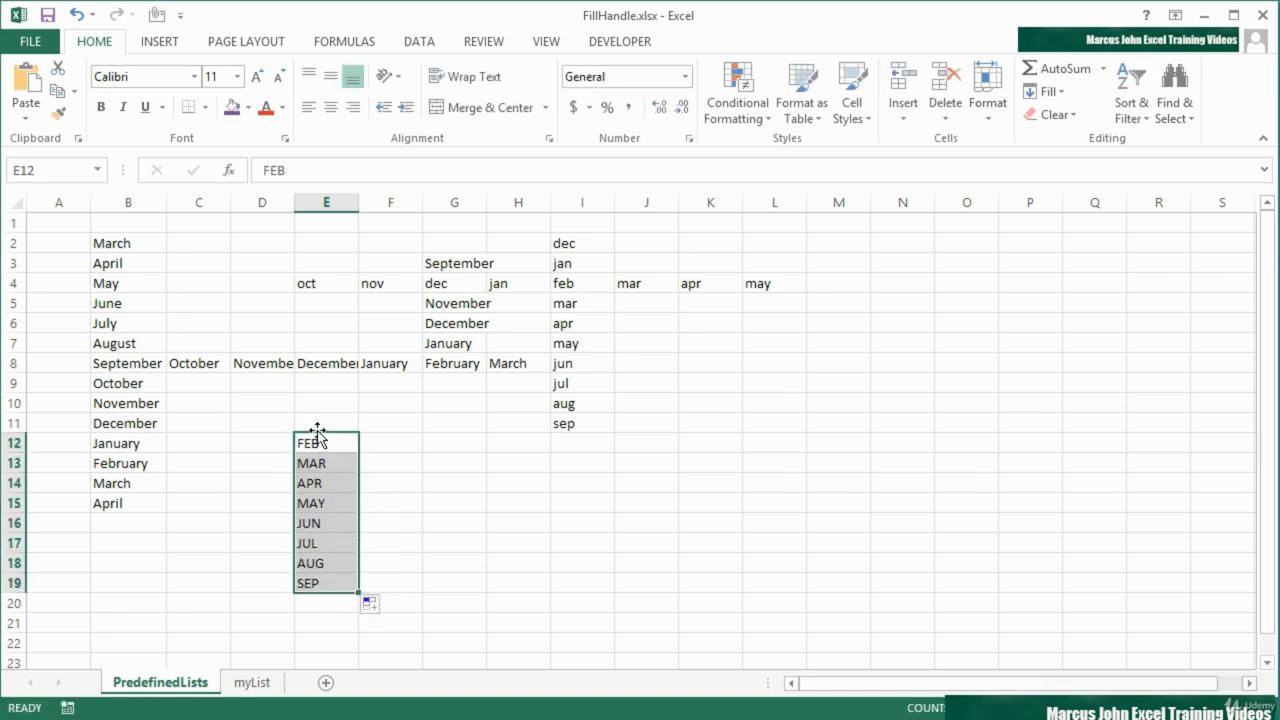
# Fill the month series across to column I from MAY in E15 and from JUL in E17
pyautogui.click(330, 449)
pyautogui.click(348, 507)
pyautogui.moveTo(360, 512); pyautogui.dragTo(590, 505)
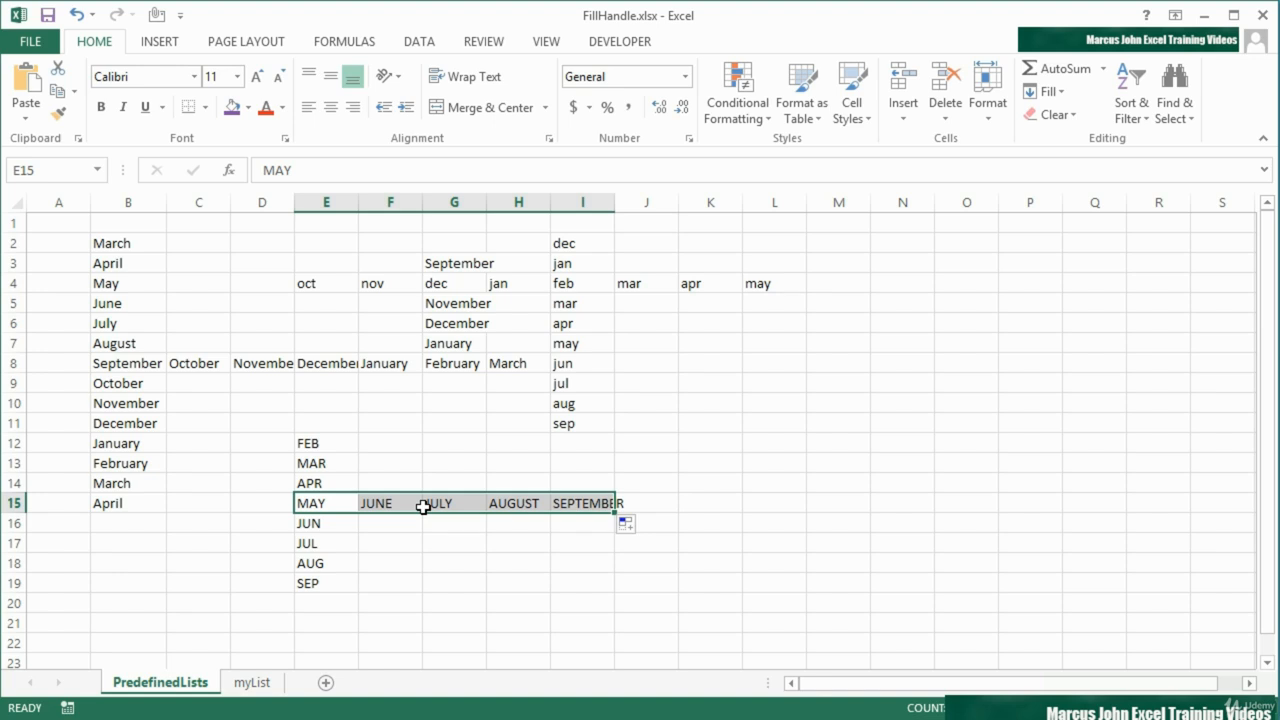
pyautogui.click(337, 505)
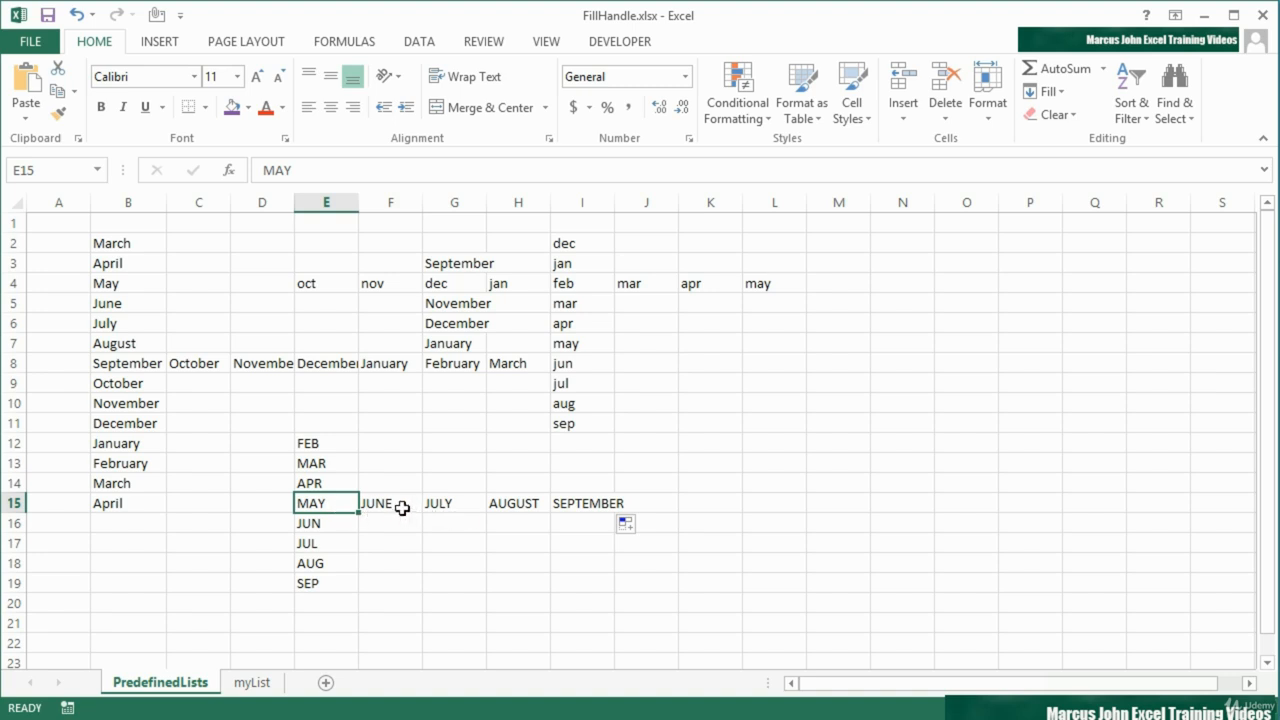
pyautogui.click(405, 504)
pyautogui.click(479, 516)
pyautogui.click(509, 505)
pyautogui.click(577, 503)
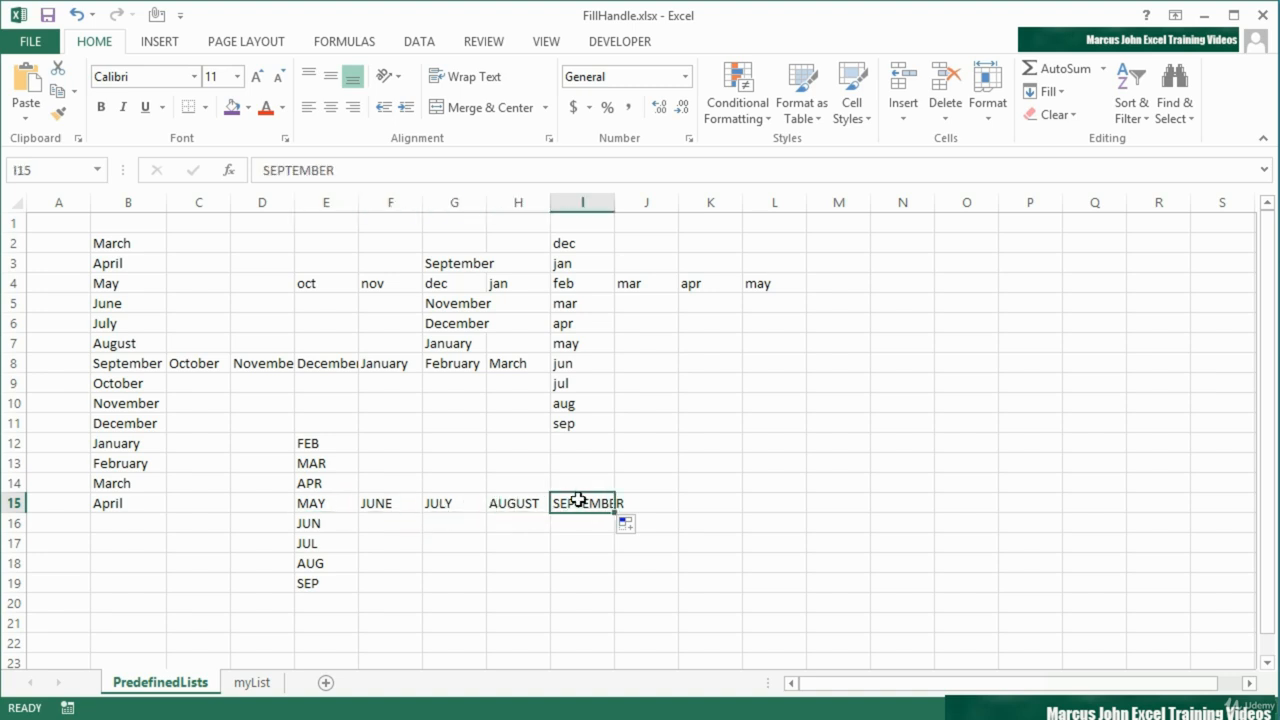
pyautogui.click(344, 503)
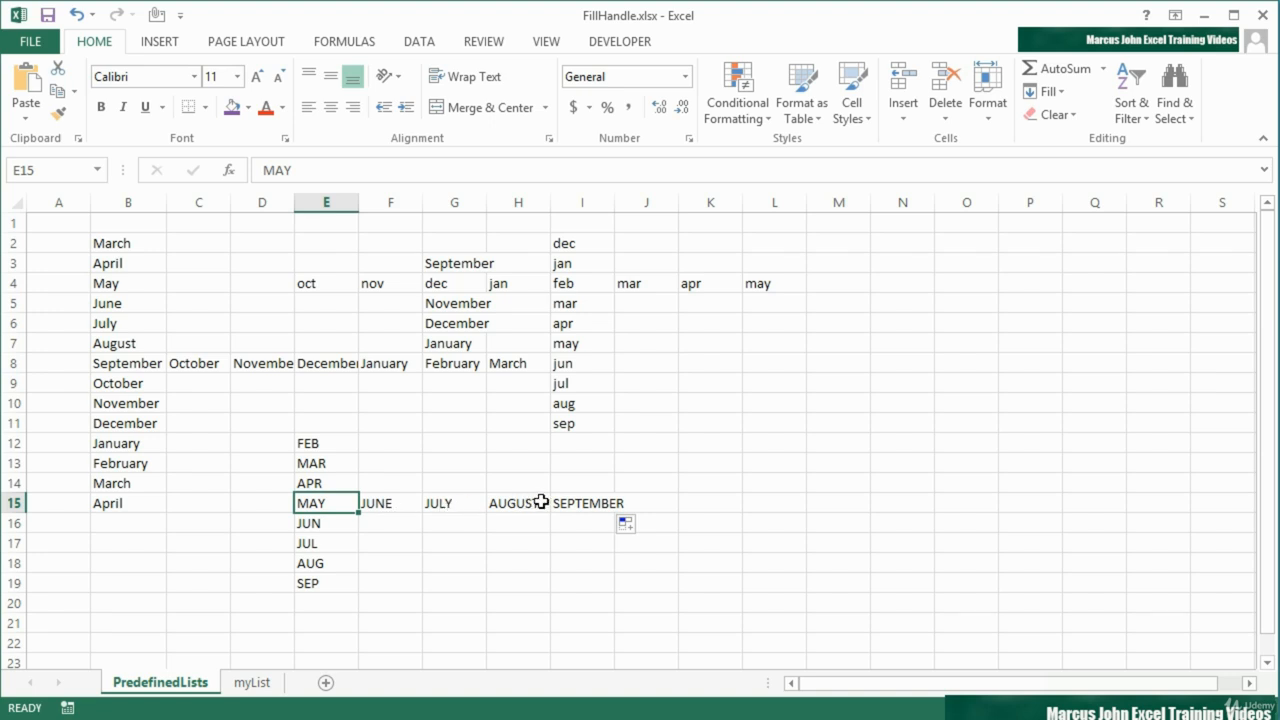
pyautogui.click(333, 544)
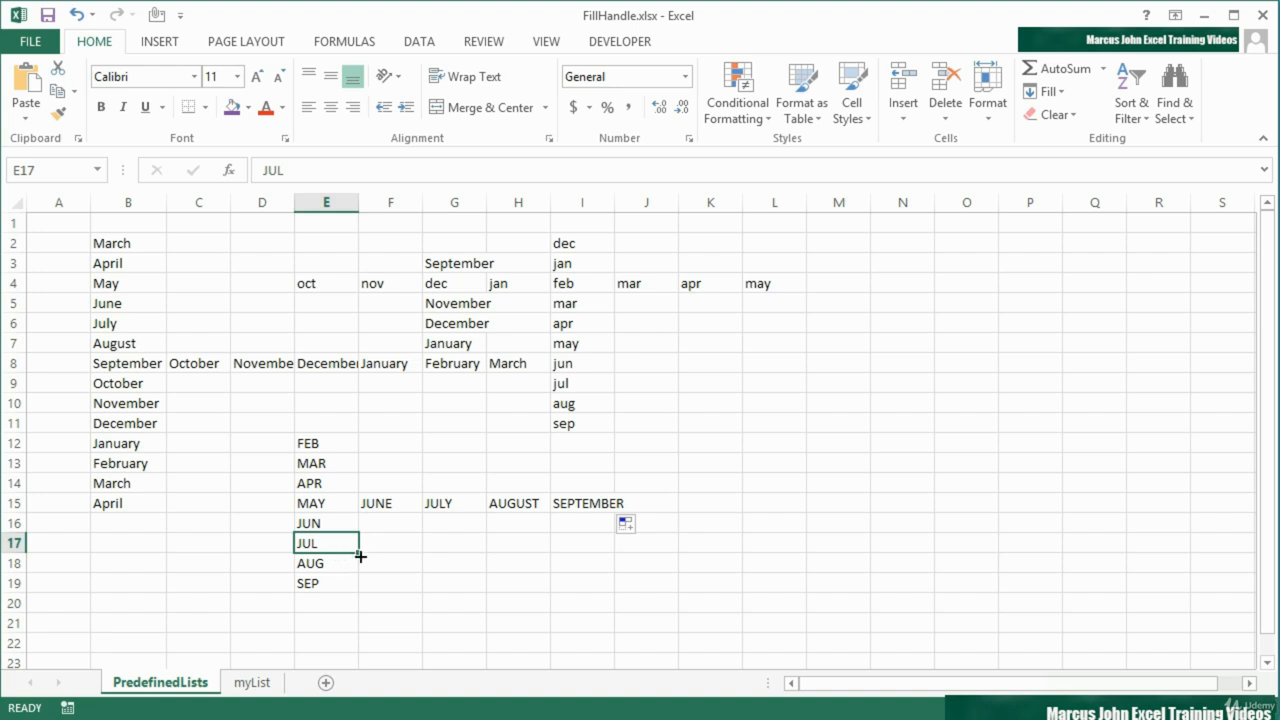
pyautogui.moveTo(359, 552); pyautogui.dragTo(604, 556)
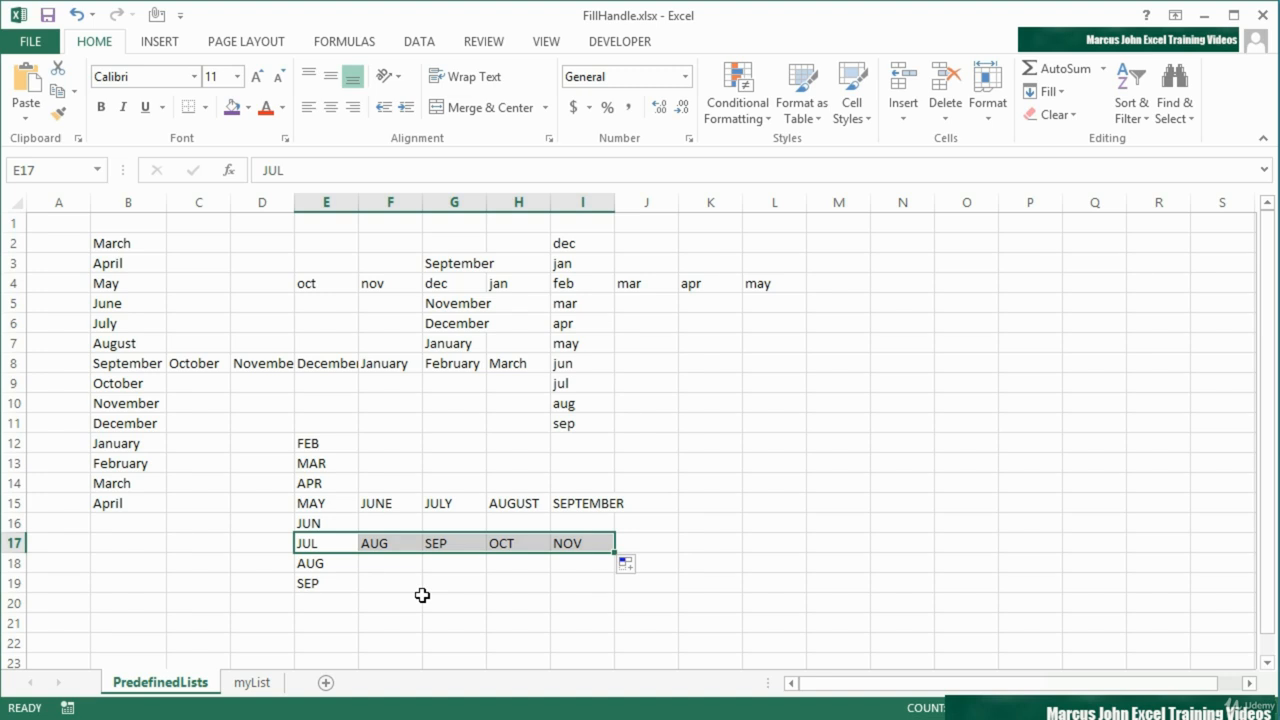
# Enter Thursday in M2 and fill the weekday series down to M11
pyautogui.click(853, 249)
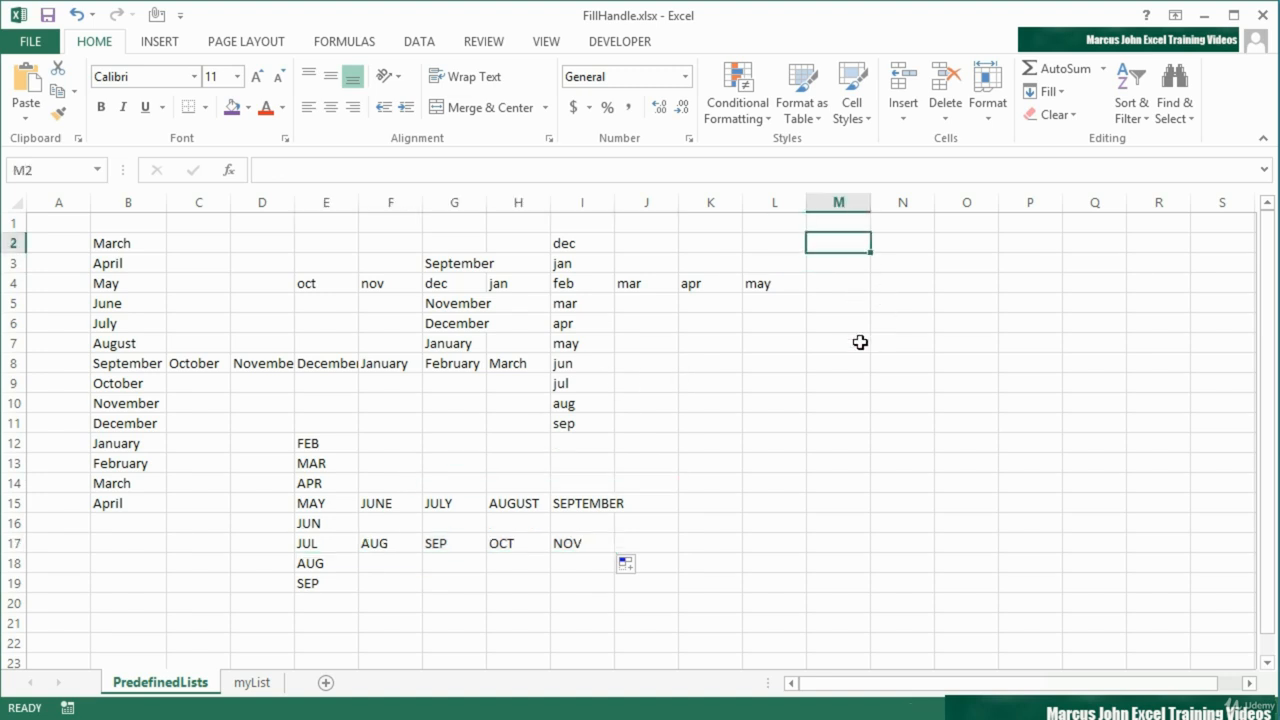
pyautogui.write('Thursday')
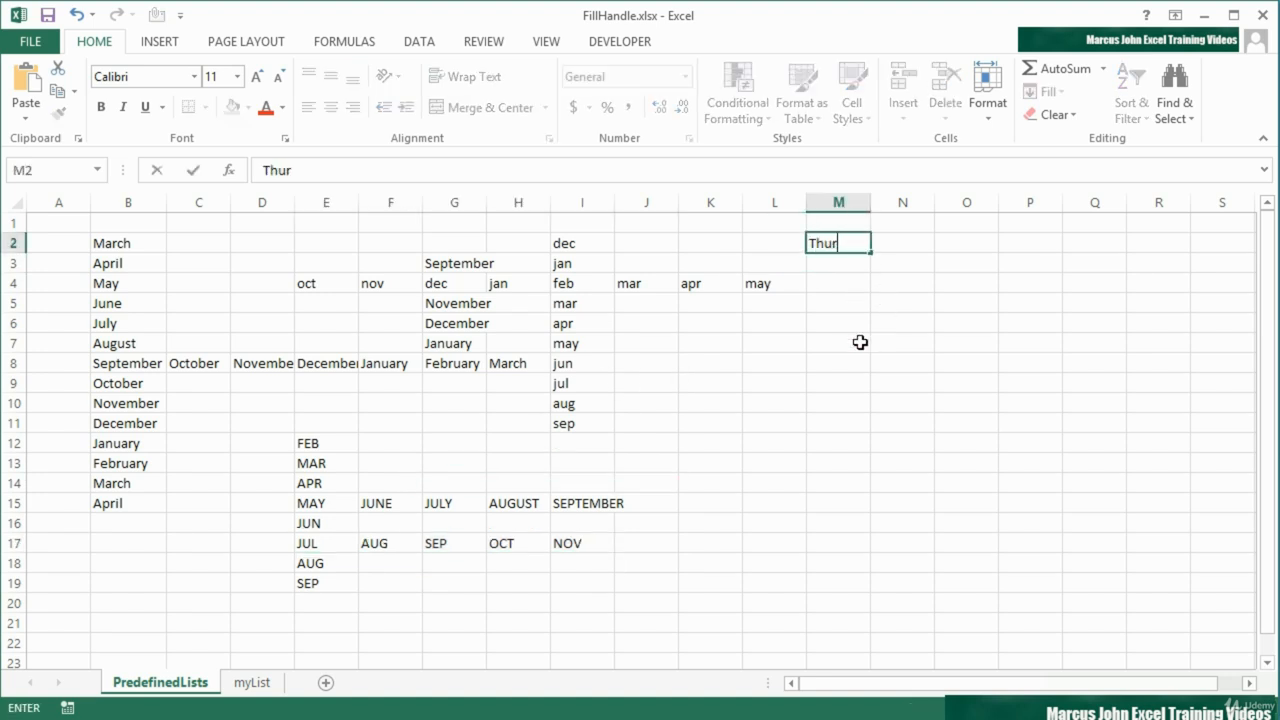
pyautogui.press('Return')
pyautogui.click(864, 243)
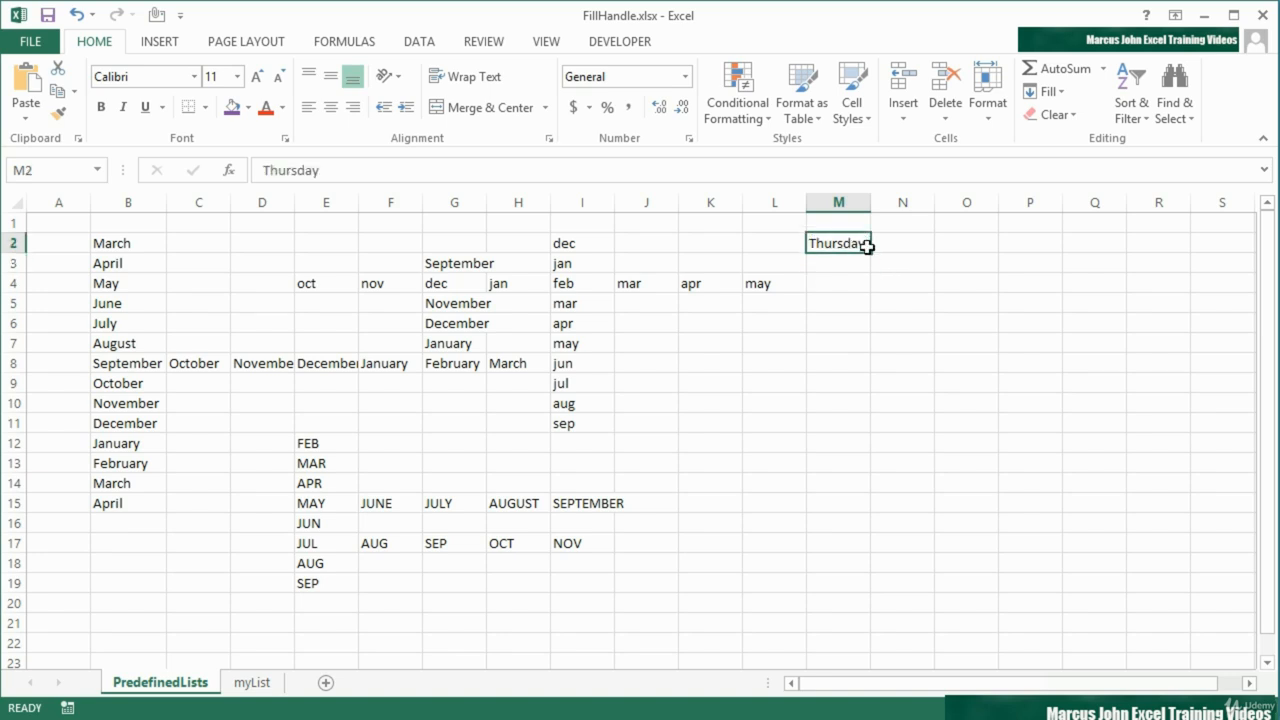
pyautogui.moveTo(870, 252); pyautogui.dragTo(850, 428)
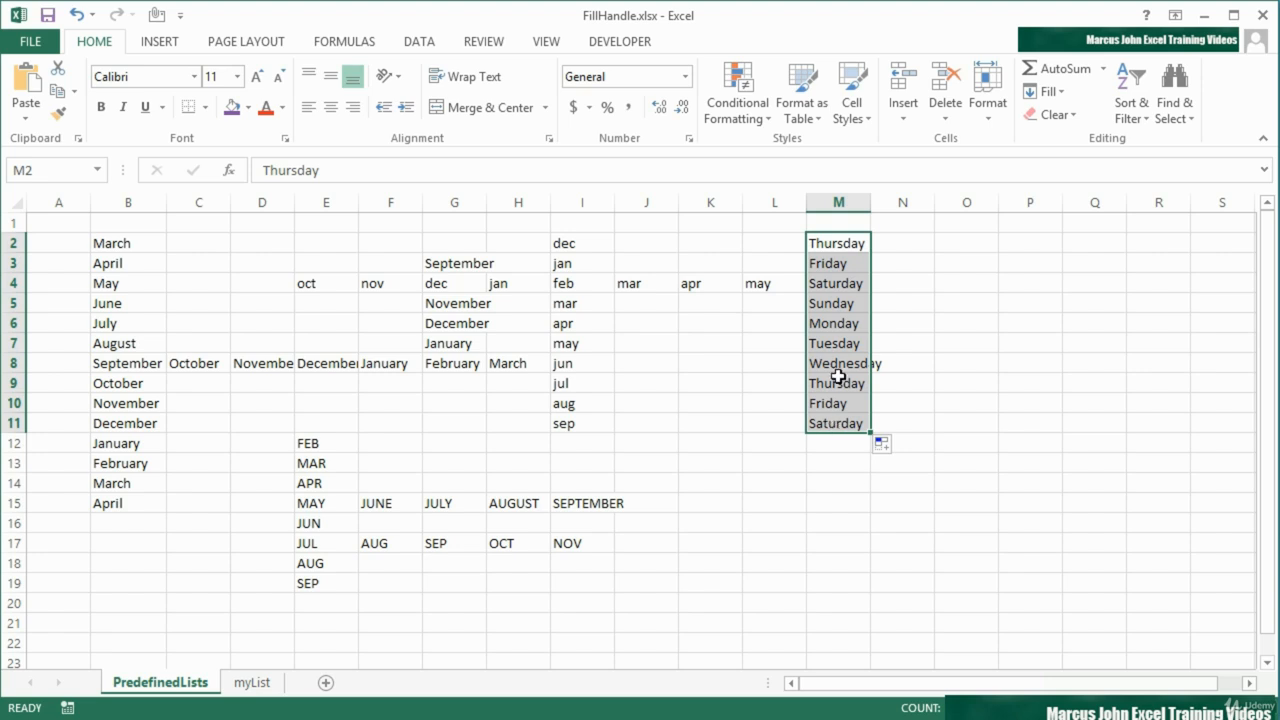
# Enter wed in O2 and fill the abbreviated weekdays down to O10
pyautogui.click(986, 242)
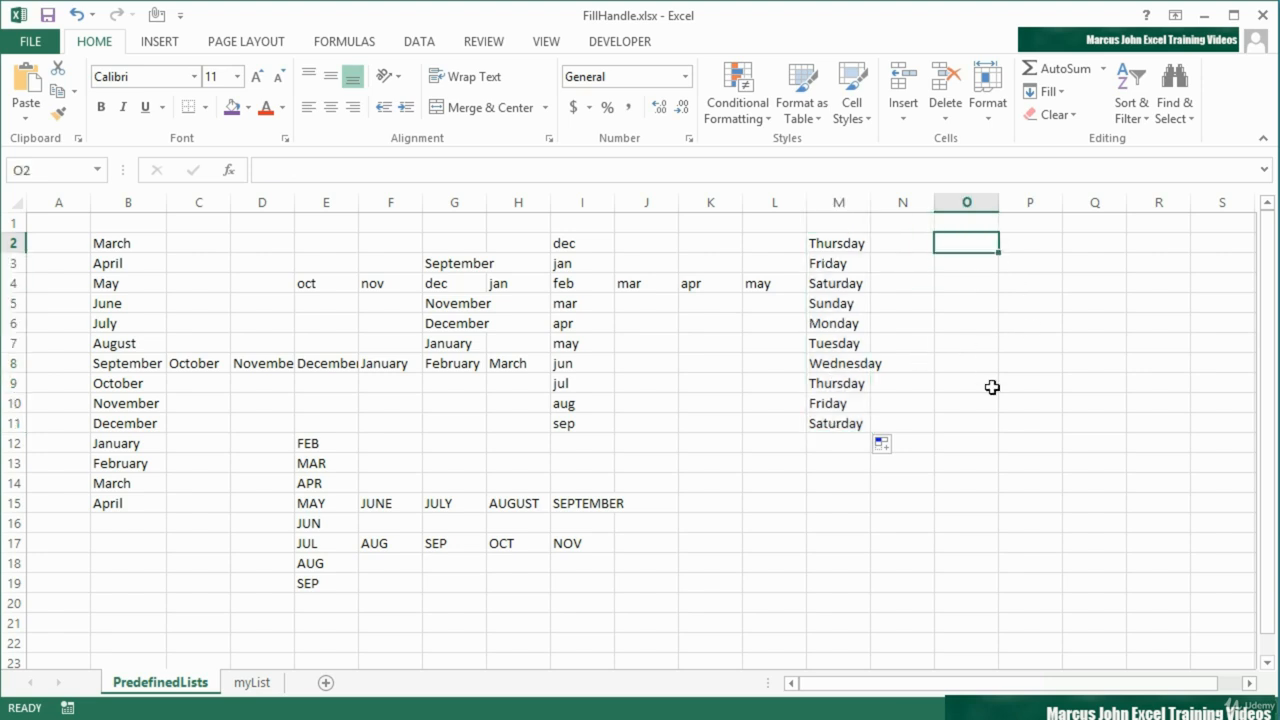
pyautogui.write('wed')
pyautogui.moveTo(998, 252); pyautogui.dragTo(986, 404)
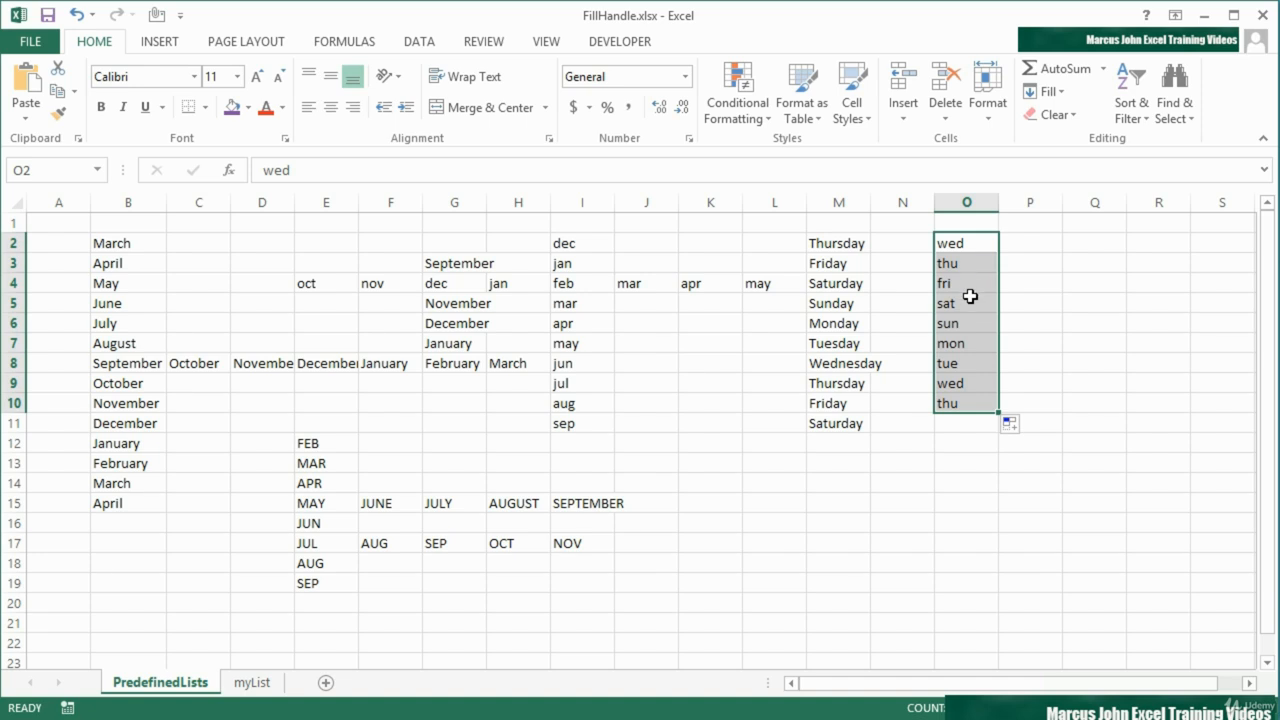
# Fill the abbreviated weekdays from sun in O6 forwards to R6 and backwards to K6
pyautogui.click(979, 328)
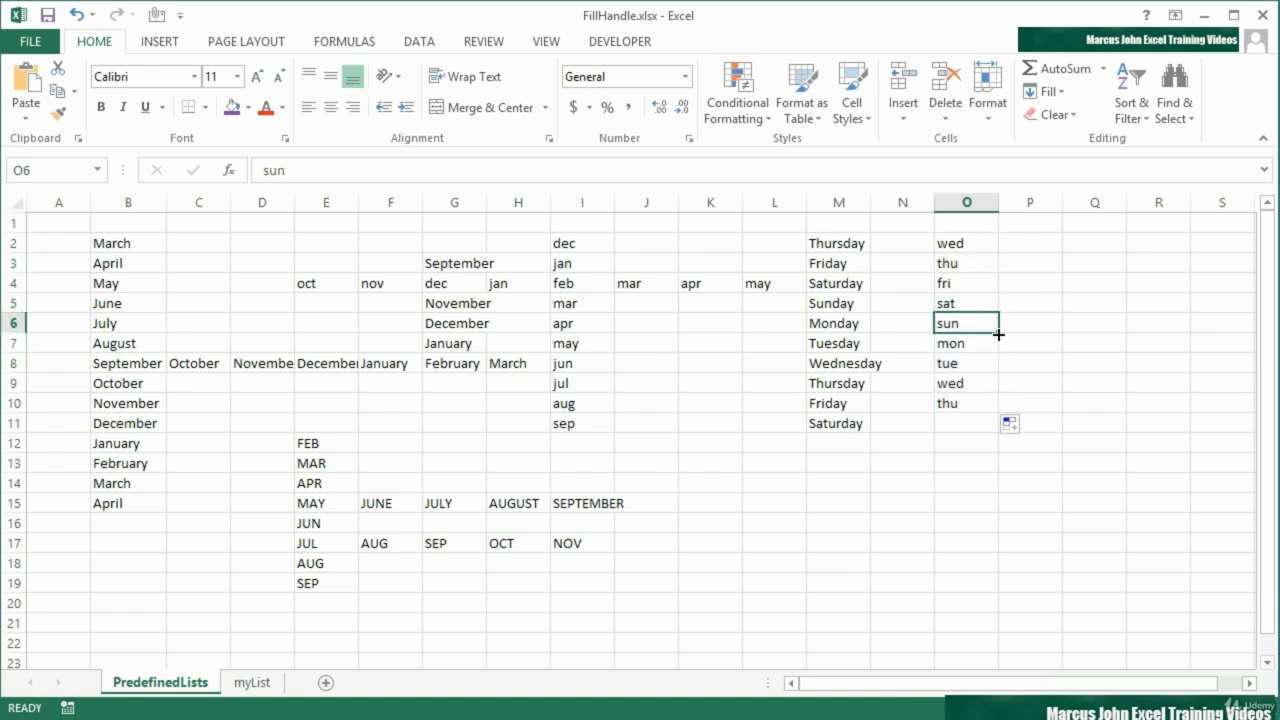
pyautogui.moveTo(998, 335); pyautogui.dragTo(1166, 331)
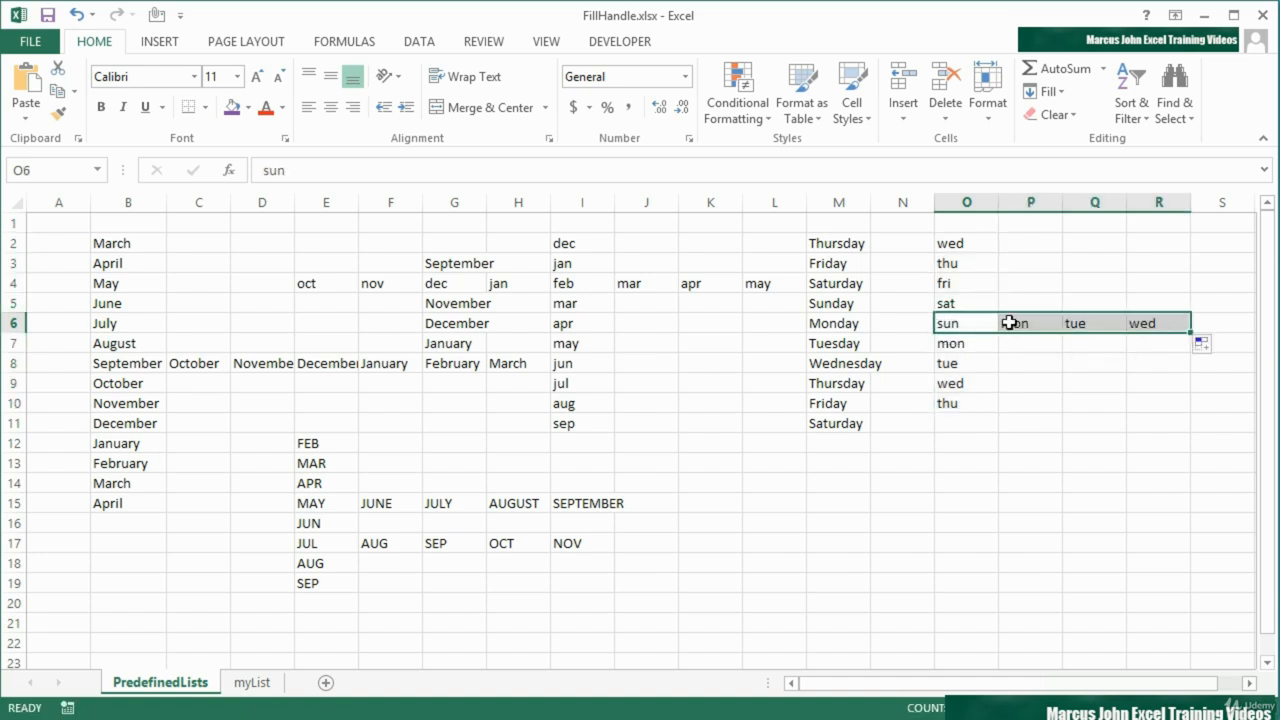
pyautogui.click(963, 317)
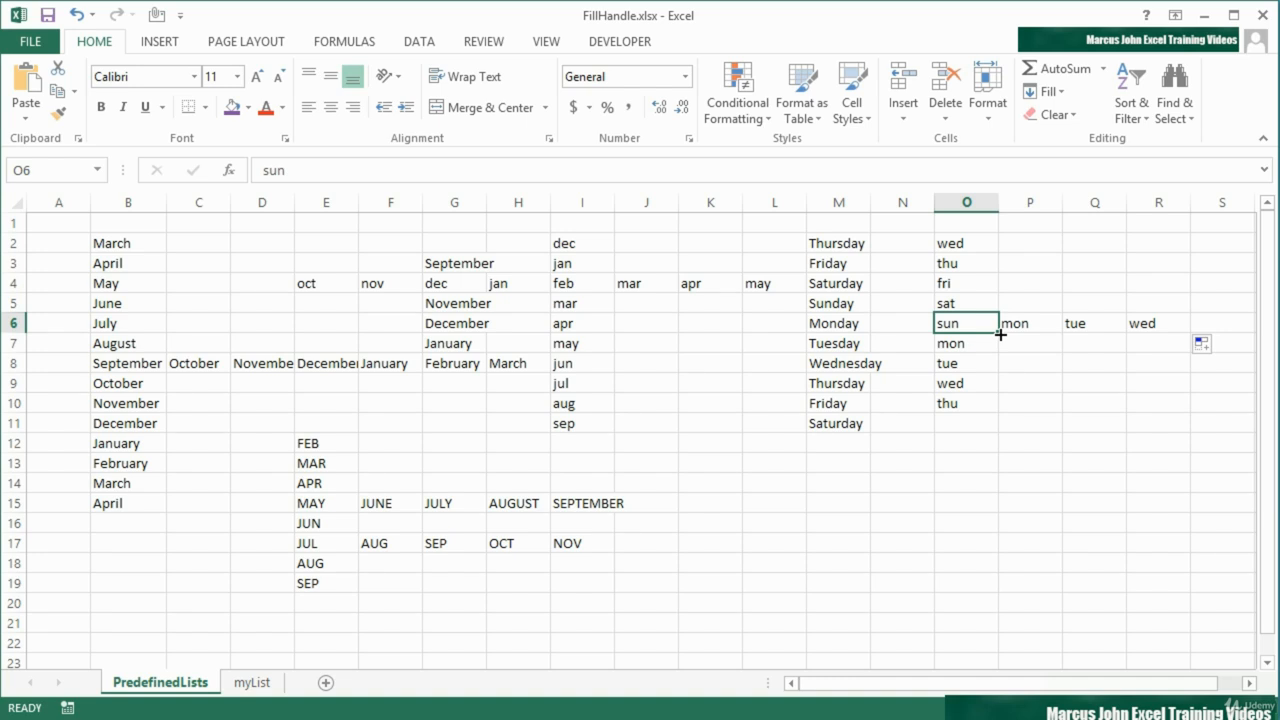
pyautogui.moveTo(1000, 334); pyautogui.dragTo(654, 334)
# Fill the abbreviated weekdays in reverse from sat in N6 up to N2
pyautogui.click(905, 330)
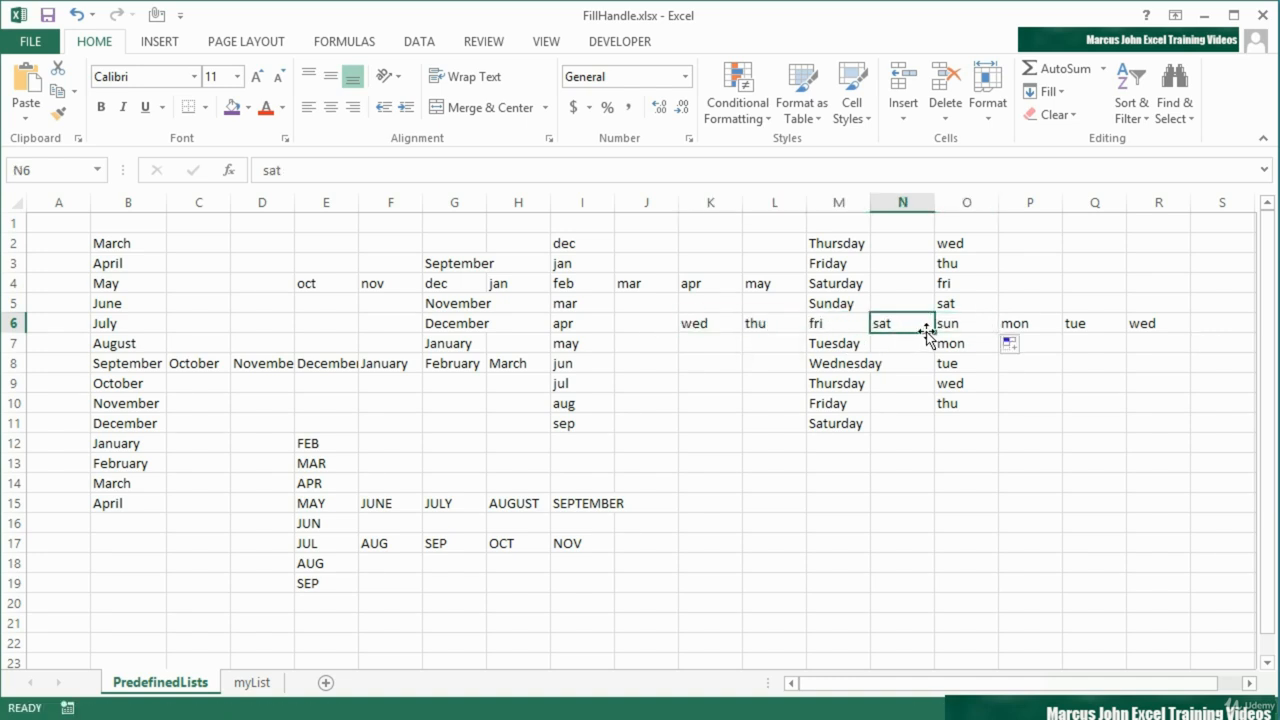
pyautogui.moveTo(926, 333); pyautogui.dragTo(911, 240)
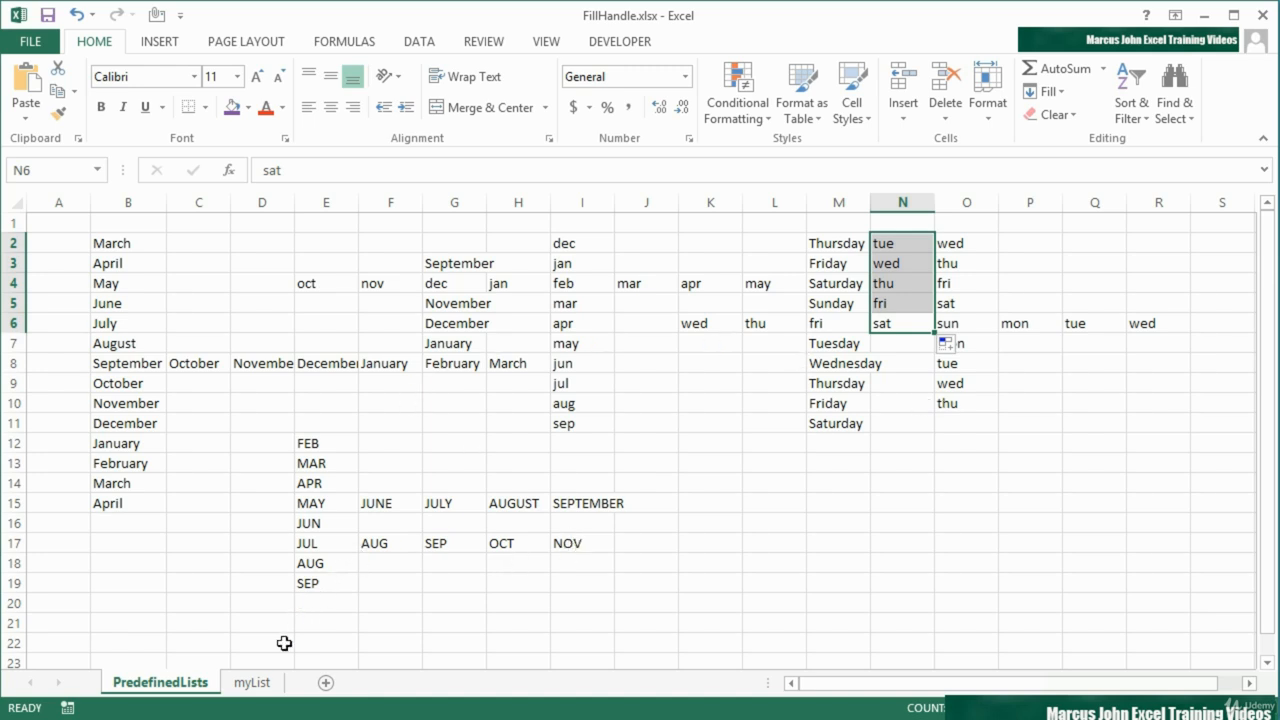
# Switch to the myList worksheet
pyautogui.click(253, 683)
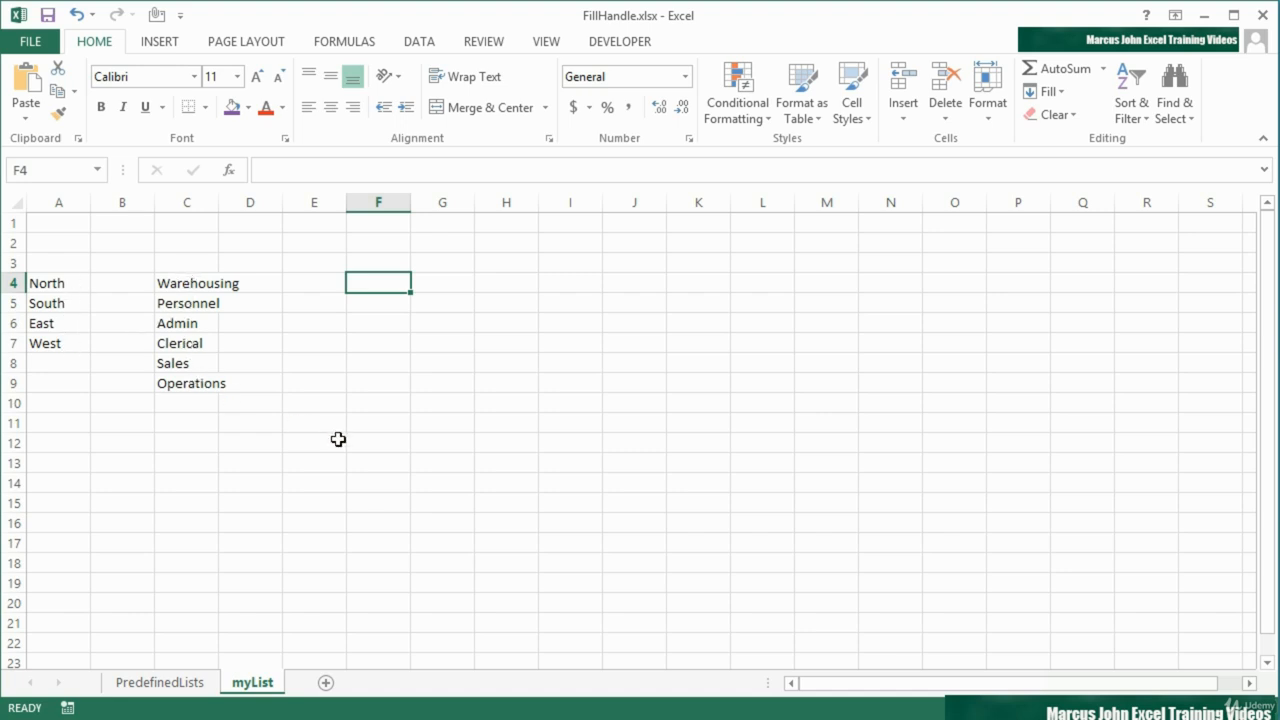
# Try to fill a series from North in A4 down to A7, and undo the fill
pyautogui.click(73, 285)
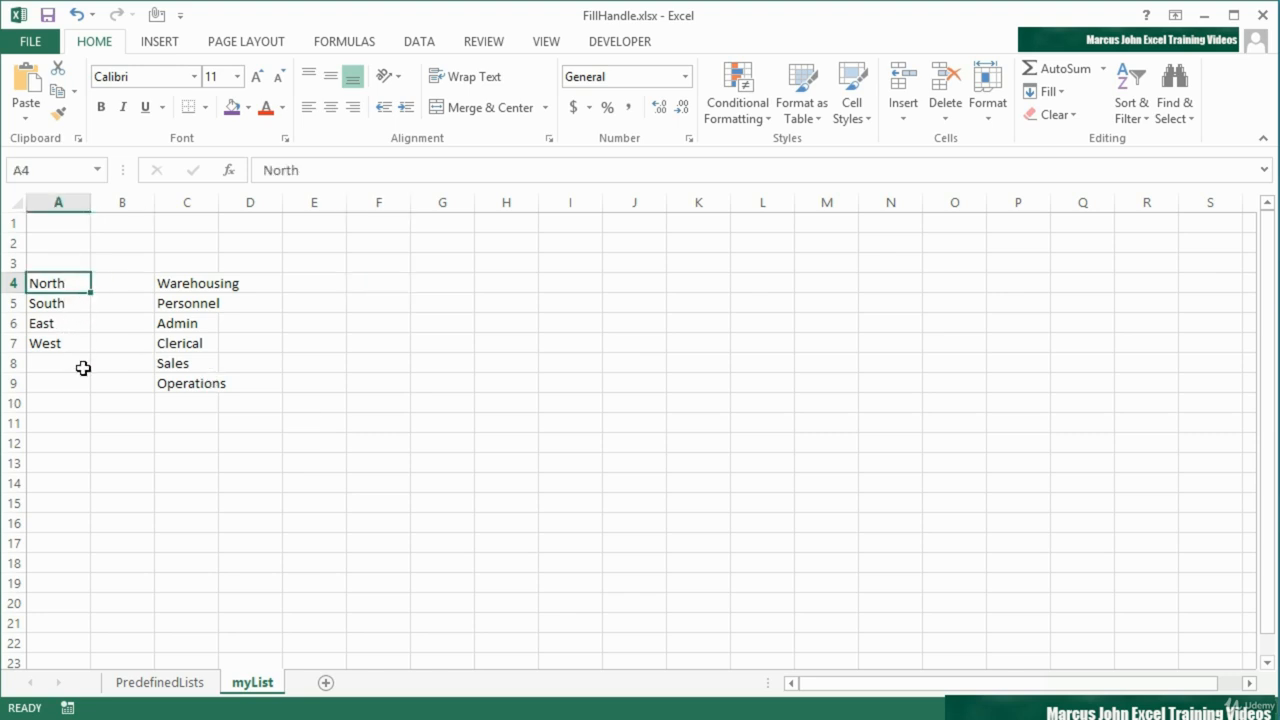
pyautogui.moveTo(90, 293); pyautogui.dragTo(87, 344)
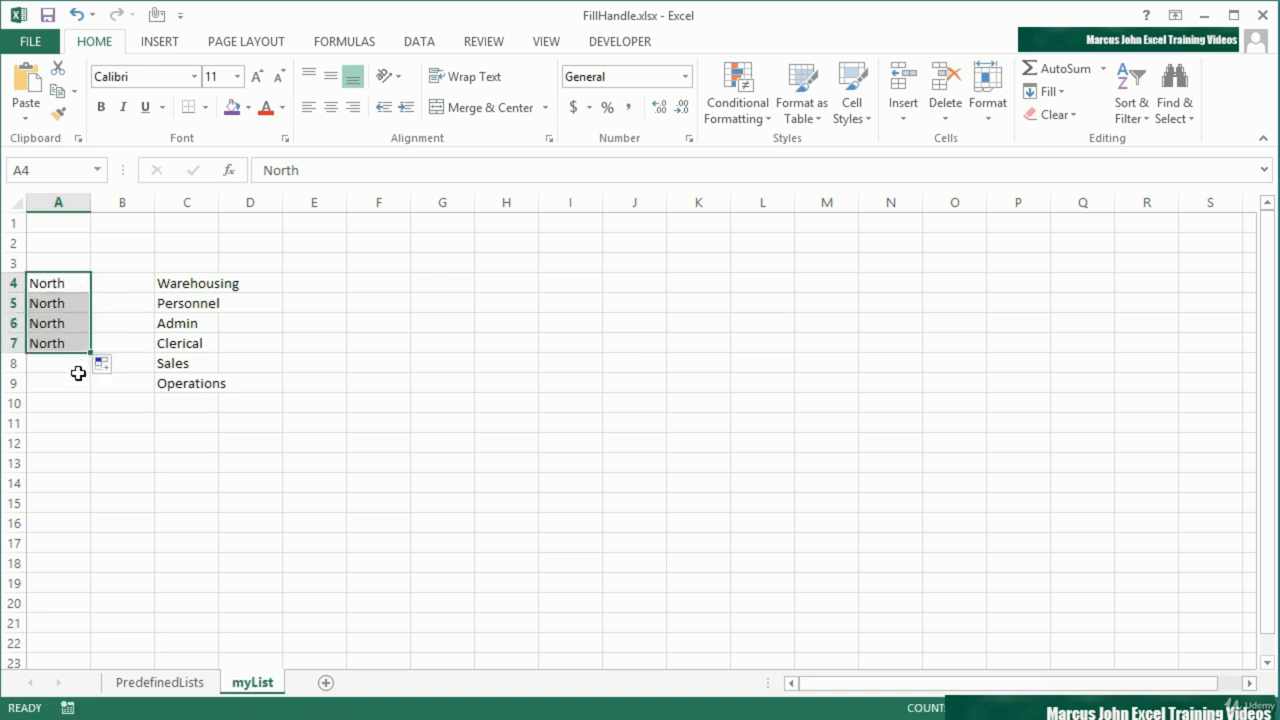
pyautogui.click(76, 14)
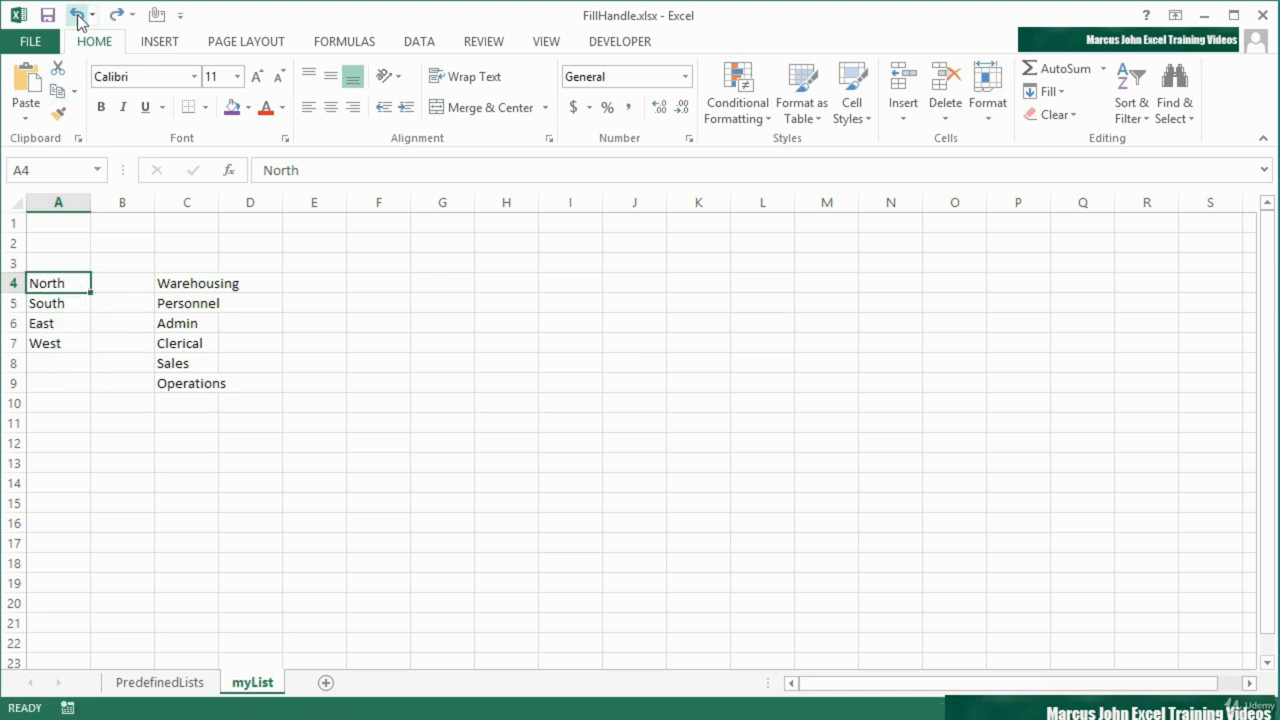
# Import the region names North, South, East, West from A4:A7 as a new custom list in the advanced options
pyautogui.moveTo(60, 288); pyautogui.dragTo(63, 342)
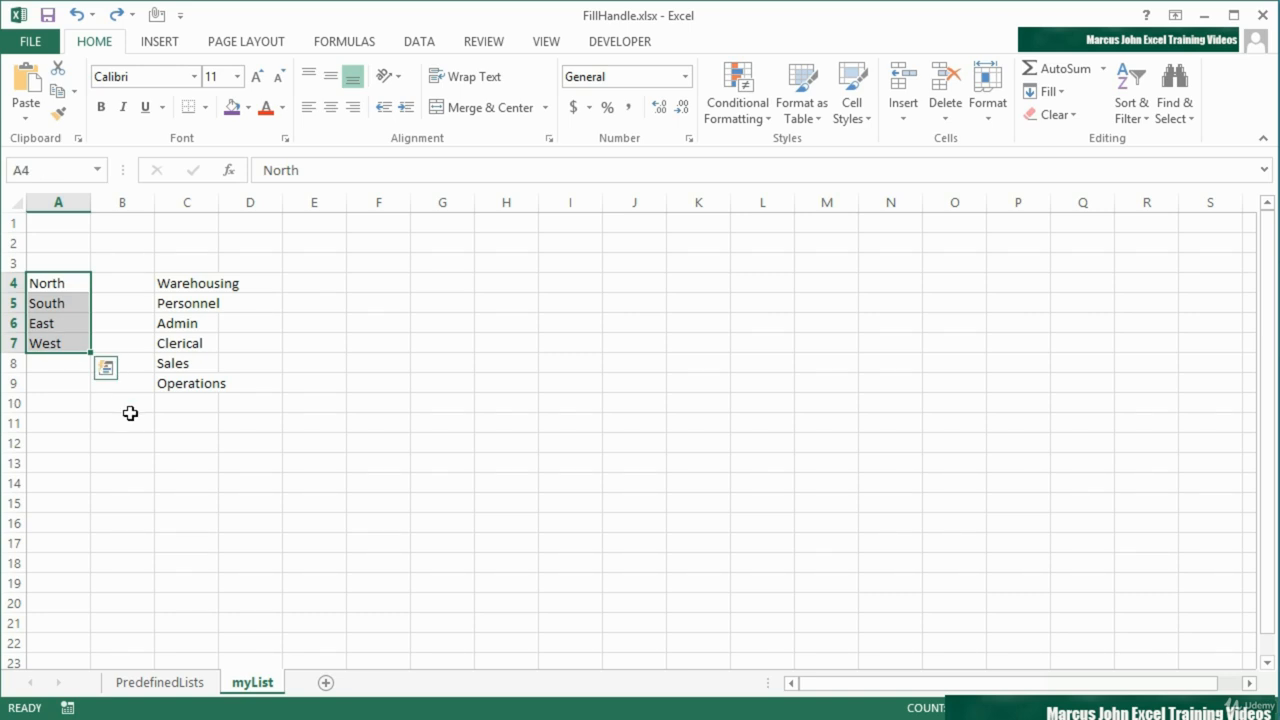
pyautogui.click(33, 41)
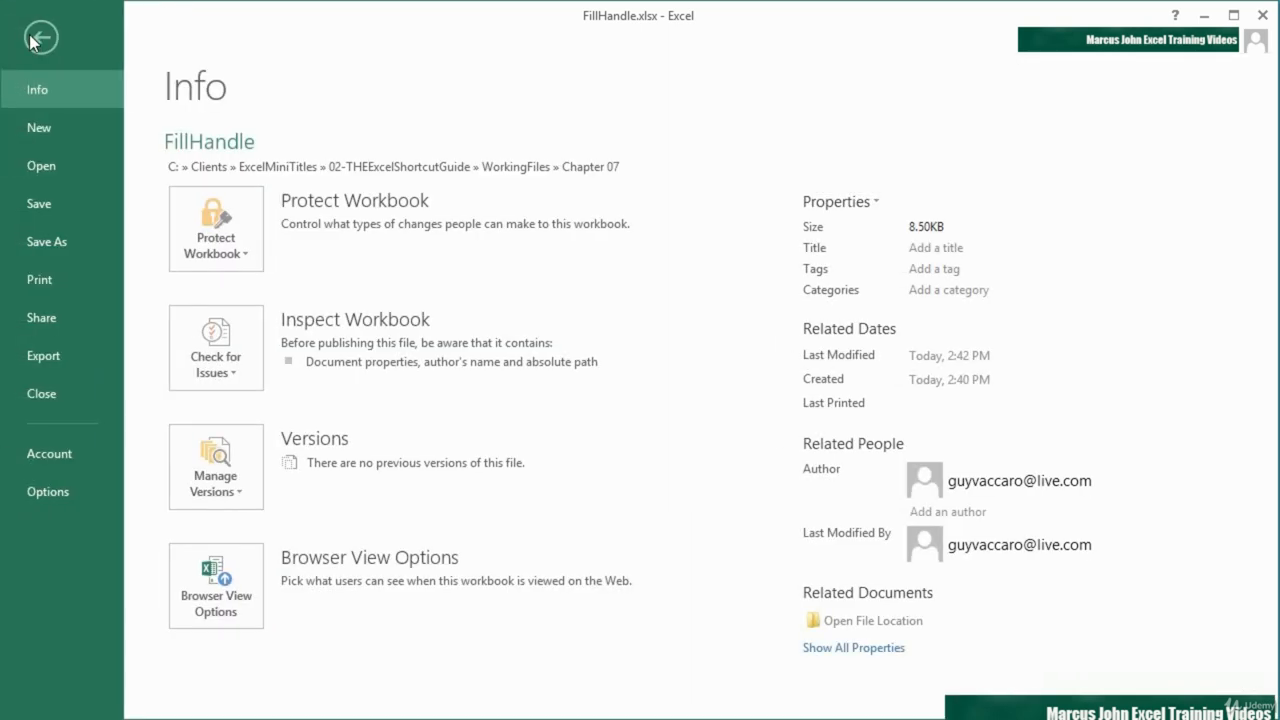
pyautogui.click(64, 490)
pyautogui.click(300, 211)
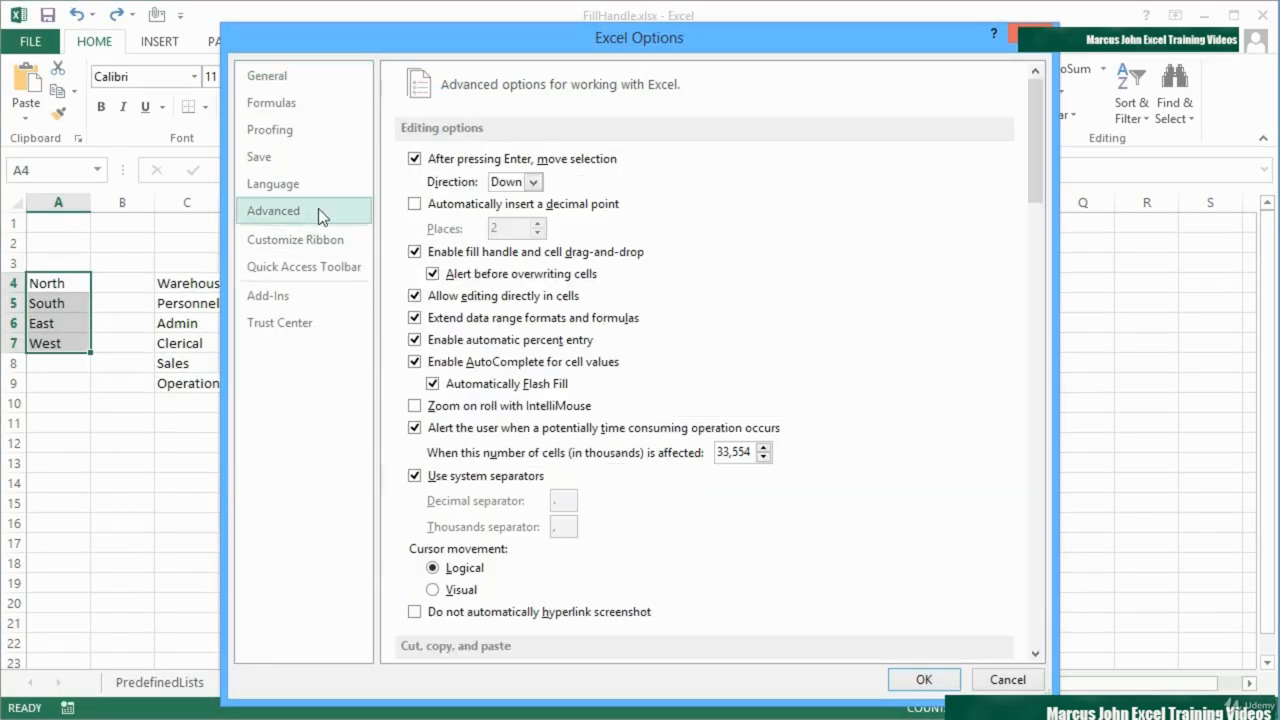
pyautogui.scroll(-12, 600, 365)
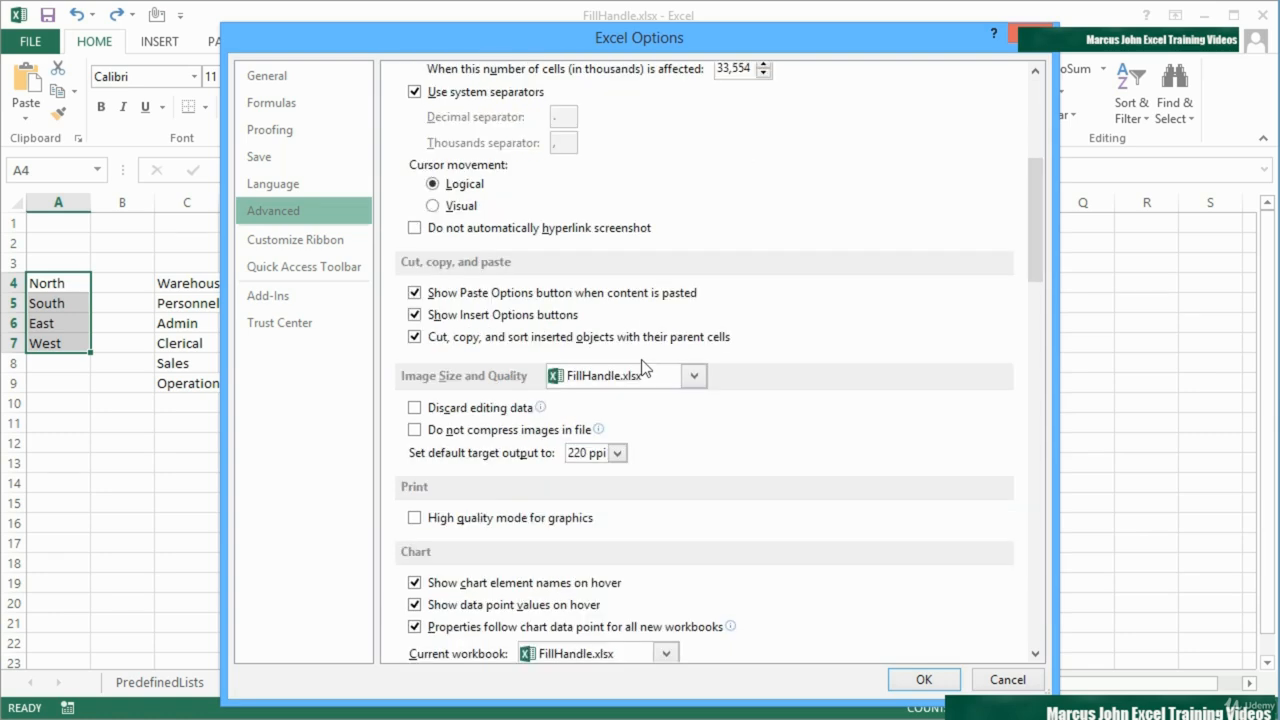
pyautogui.scroll(-20, 643, 360)
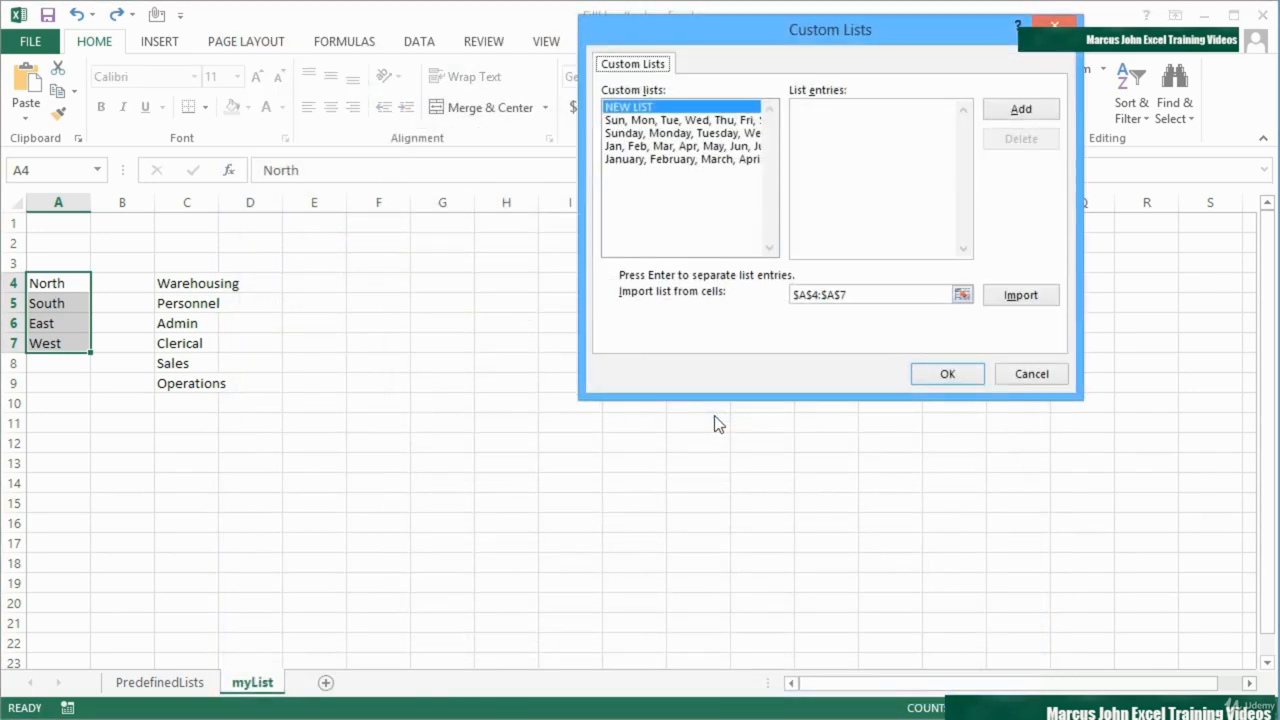
pyautogui.moveTo(737, 29); pyautogui.dragTo(664, 190)
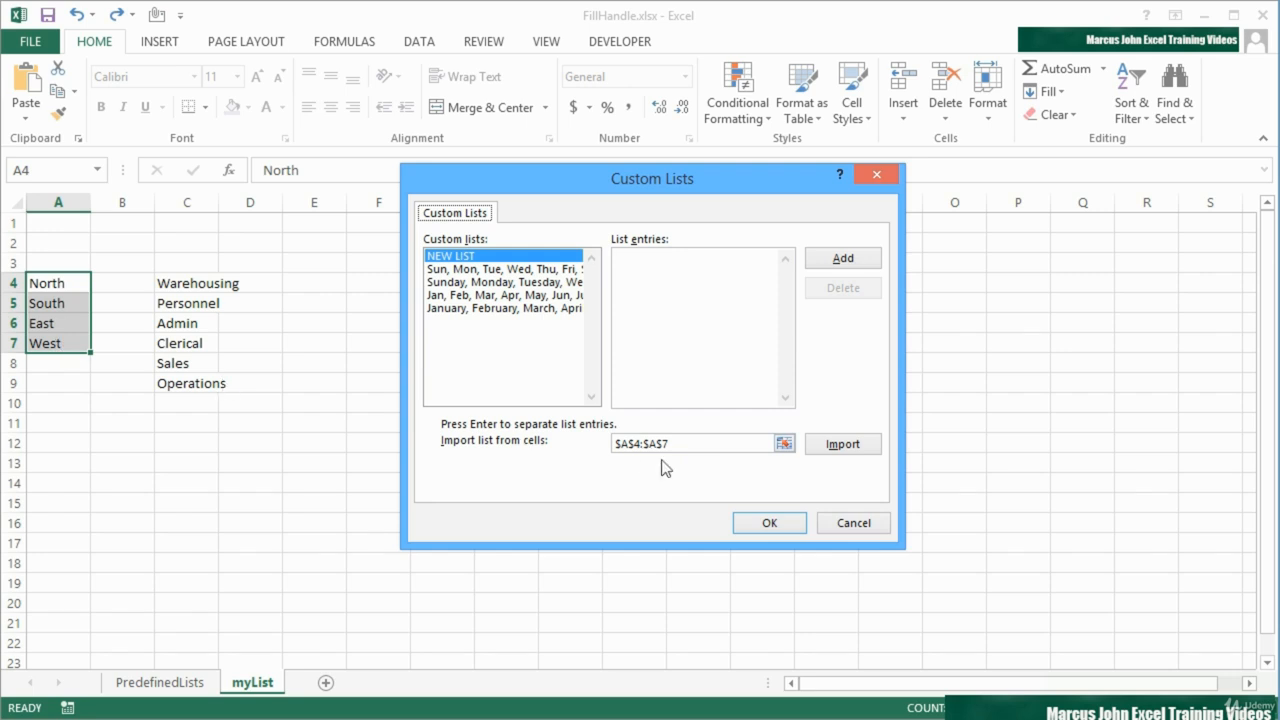
pyautogui.click(838, 451)
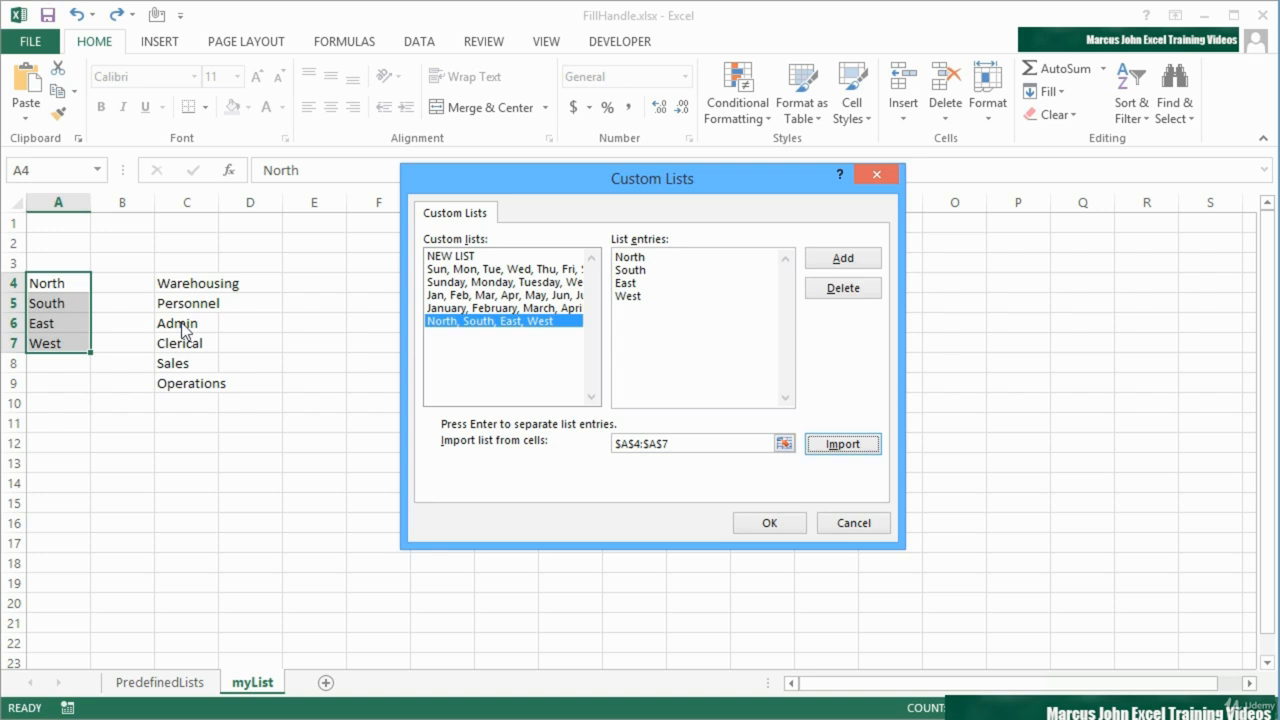
# Import the department names from C4:C9 as a second custom list and accept the custom list and options dialogs
pyautogui.click(785, 444)
pyautogui.moveTo(189, 284); pyautogui.dragTo(192, 386)
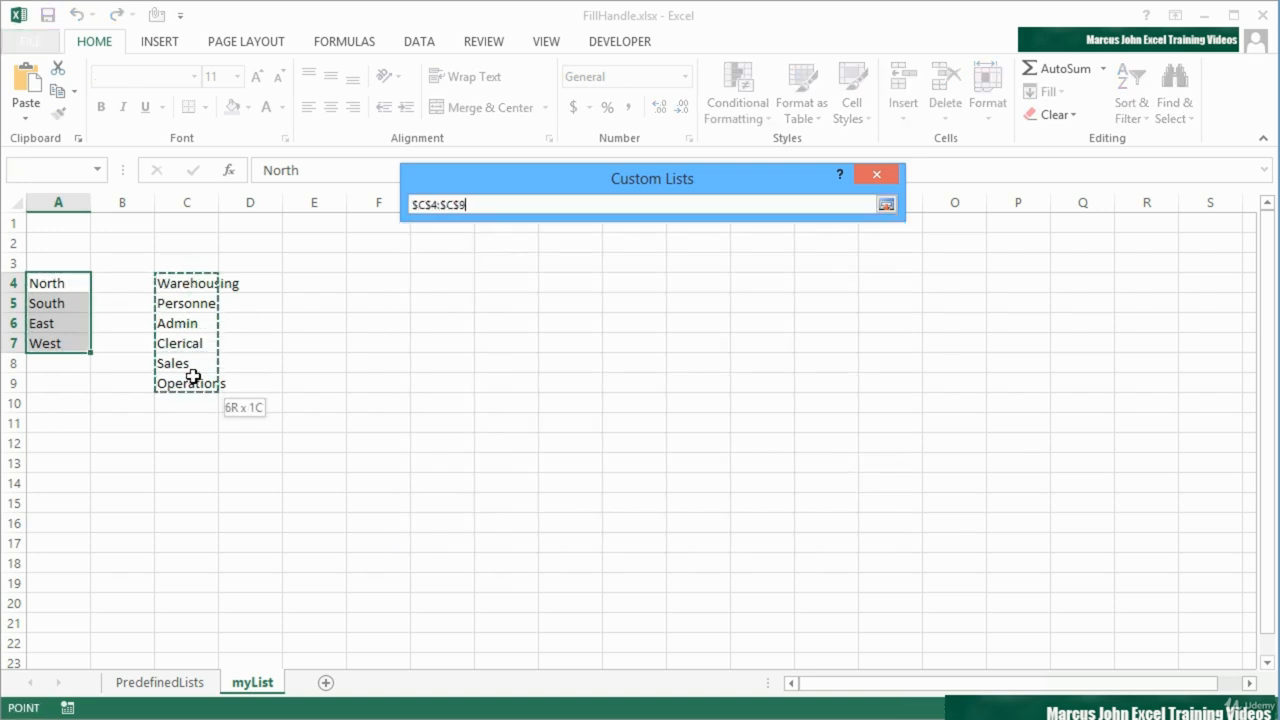
pyautogui.click(887, 206)
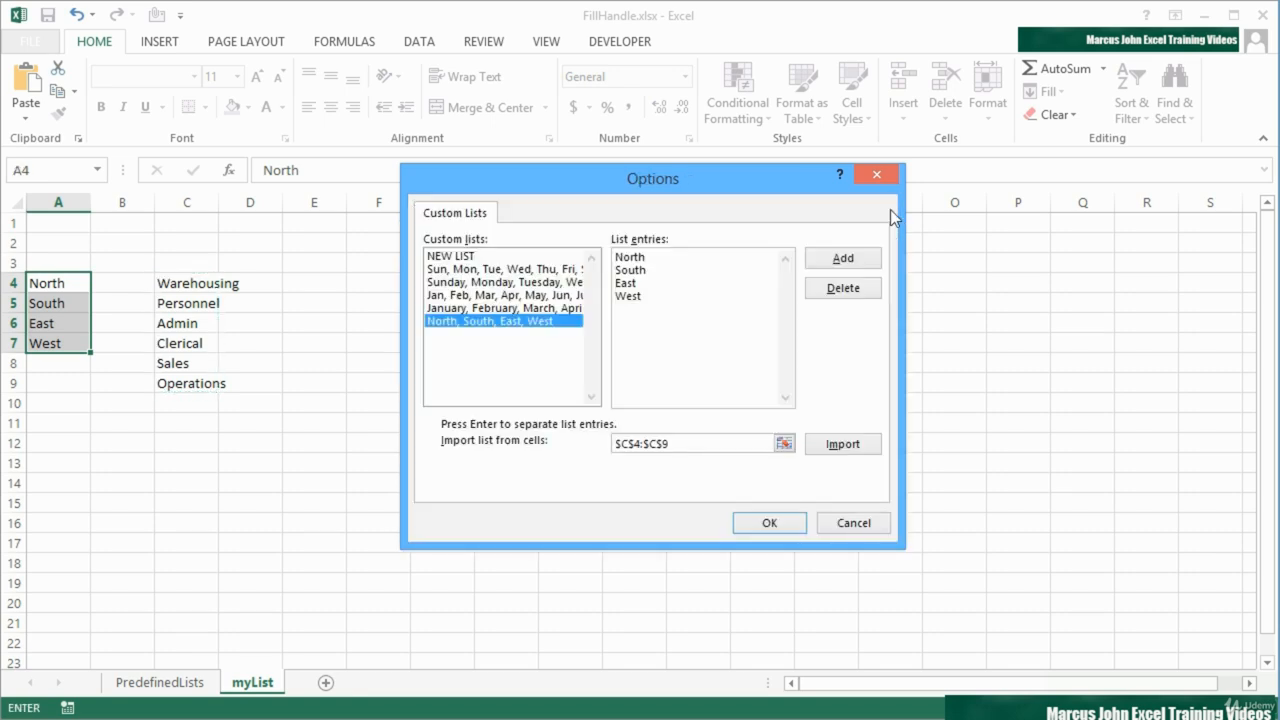
pyautogui.click(841, 449)
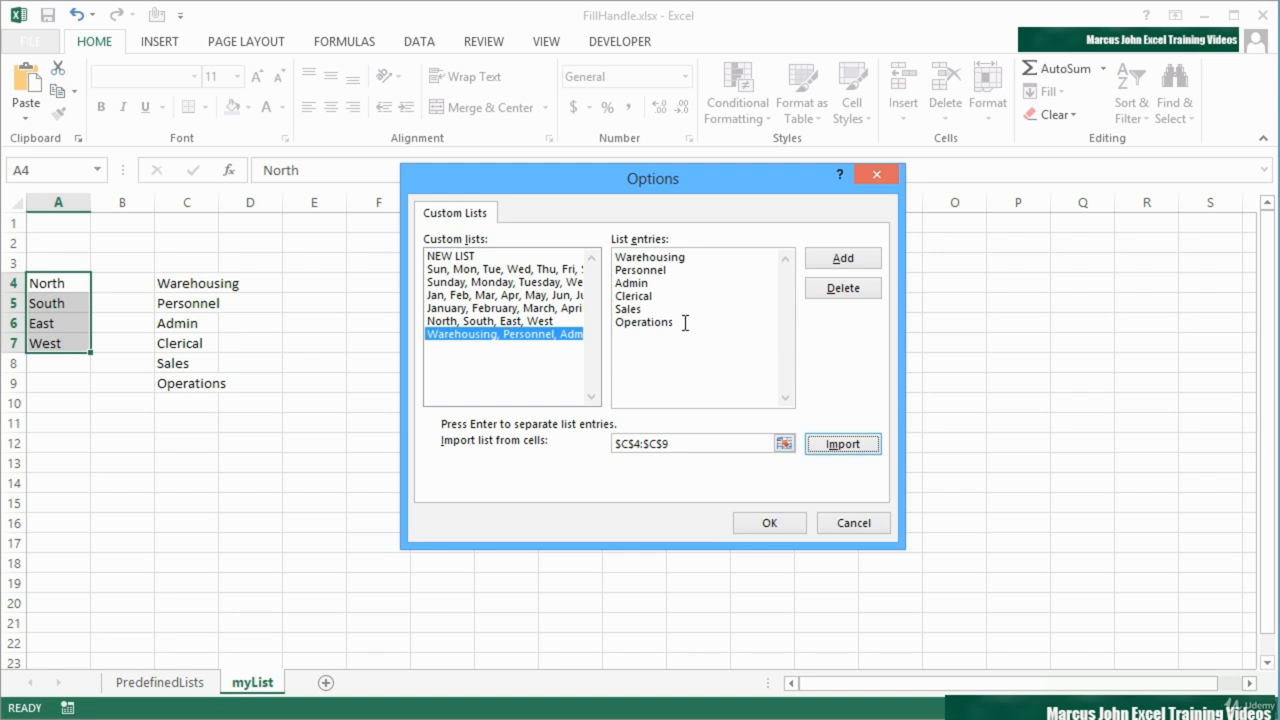
pyautogui.click(533, 333)
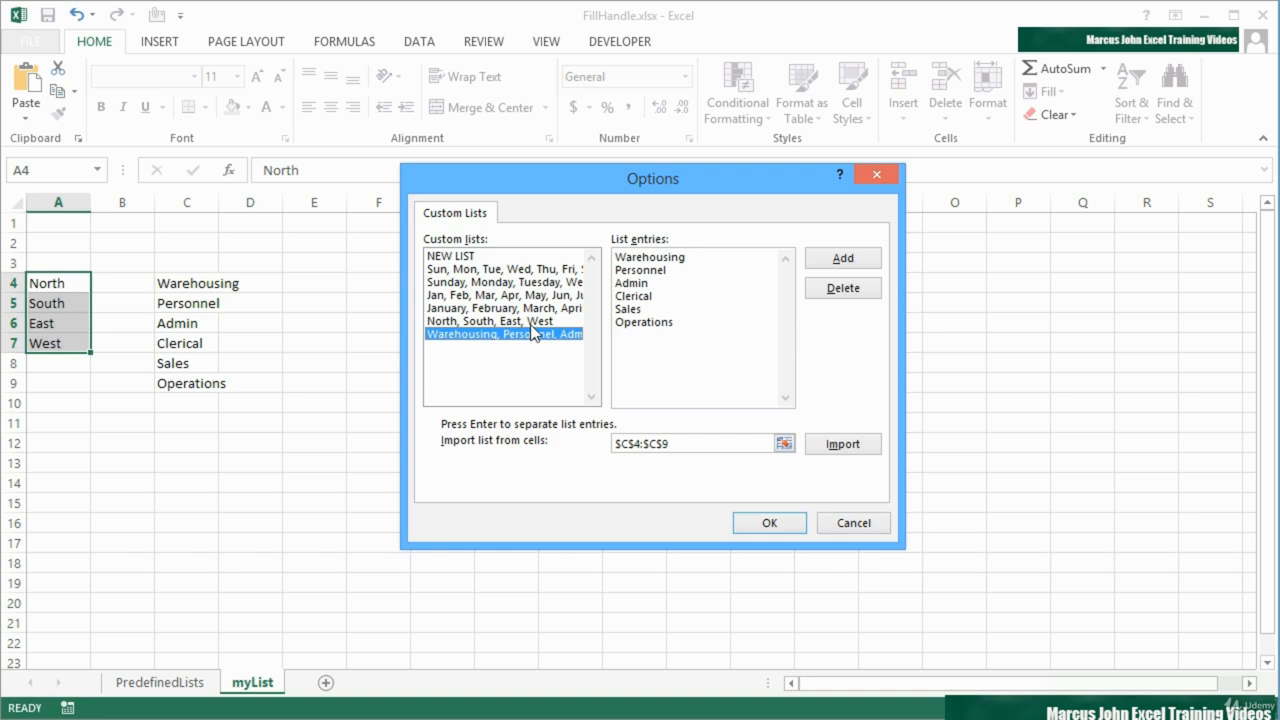
pyautogui.click(796, 525)
pyautogui.click(922, 679)
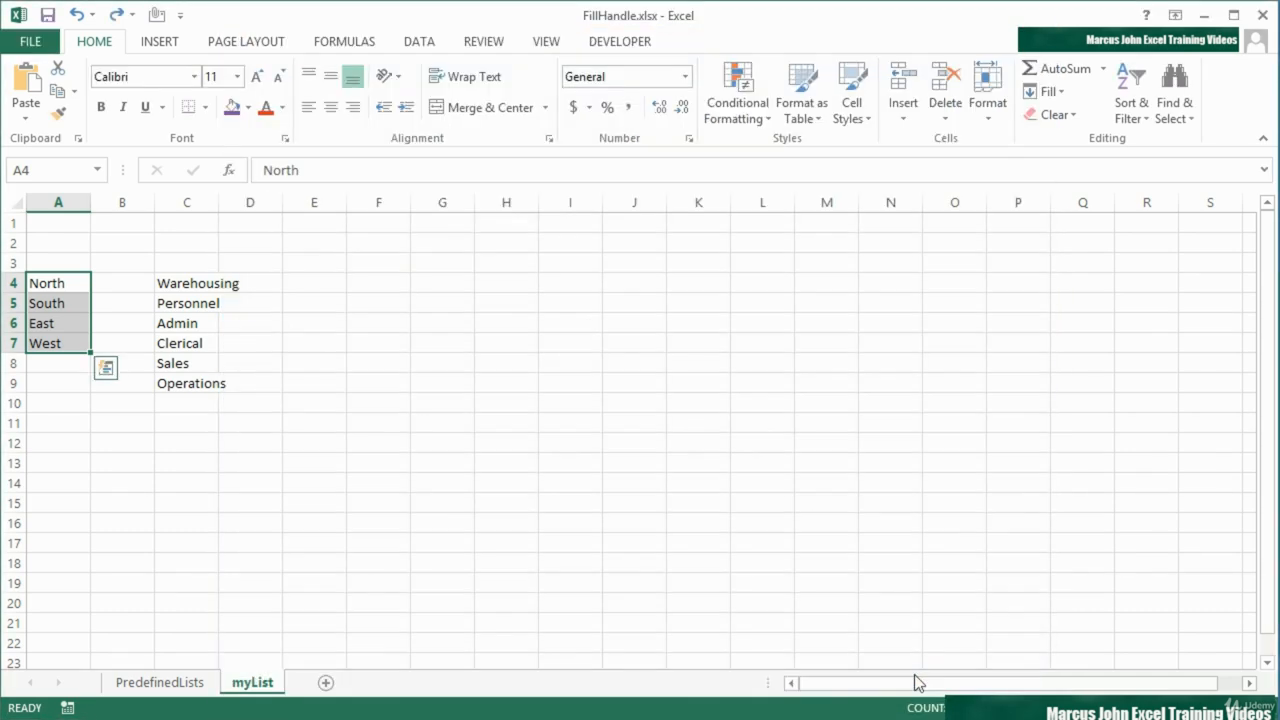
# Enter sales in J4 and fill the department series down to J11
pyautogui.click(629, 284)
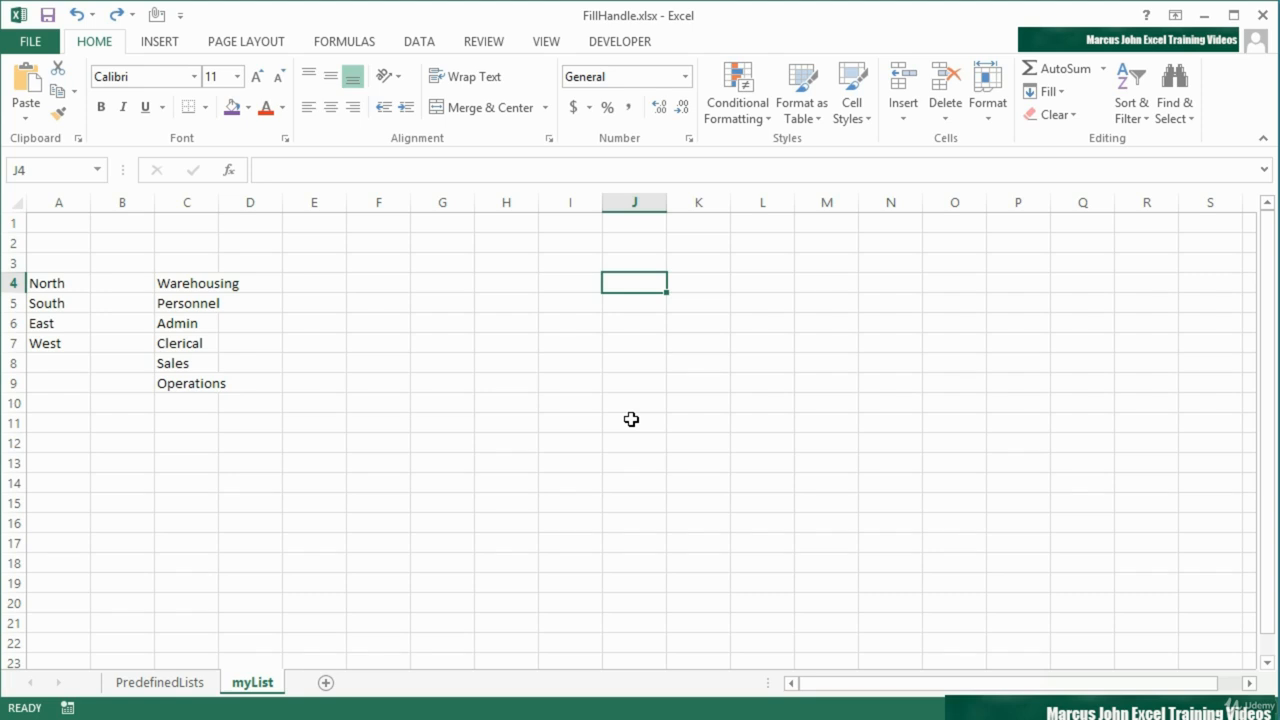
pyautogui.write('sales')
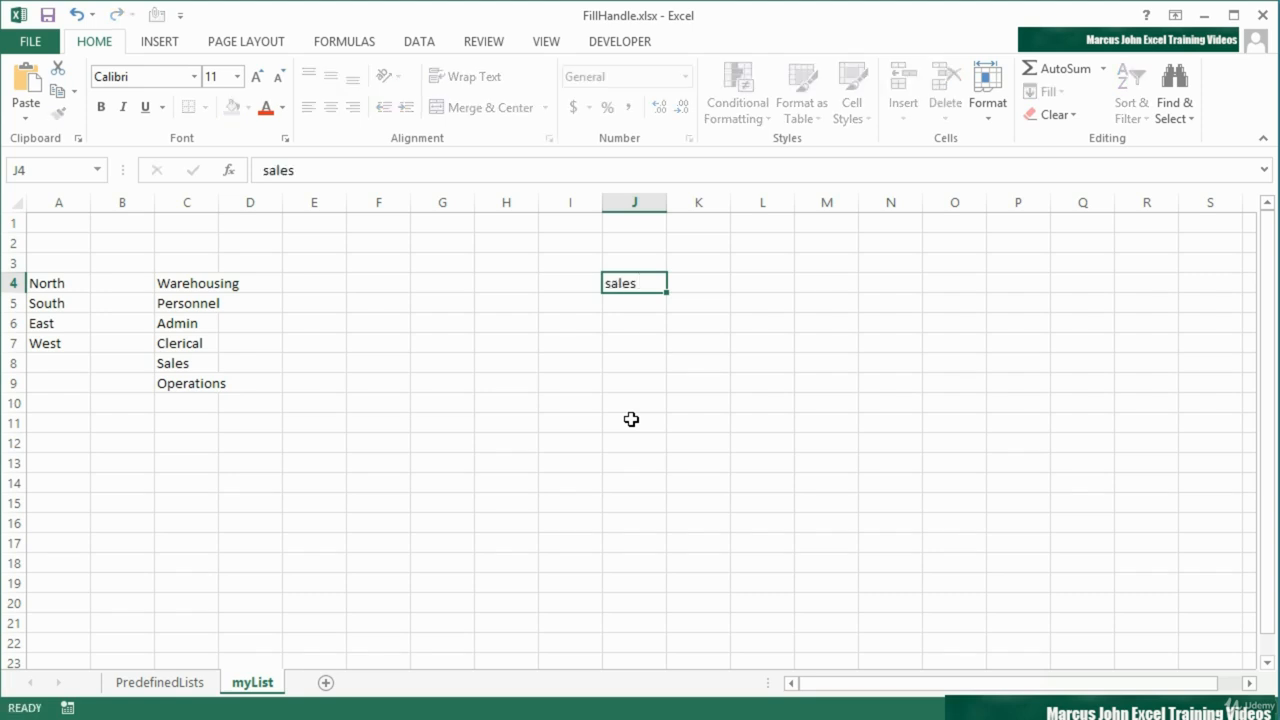
pyautogui.press('Return')
pyautogui.click(656, 283)
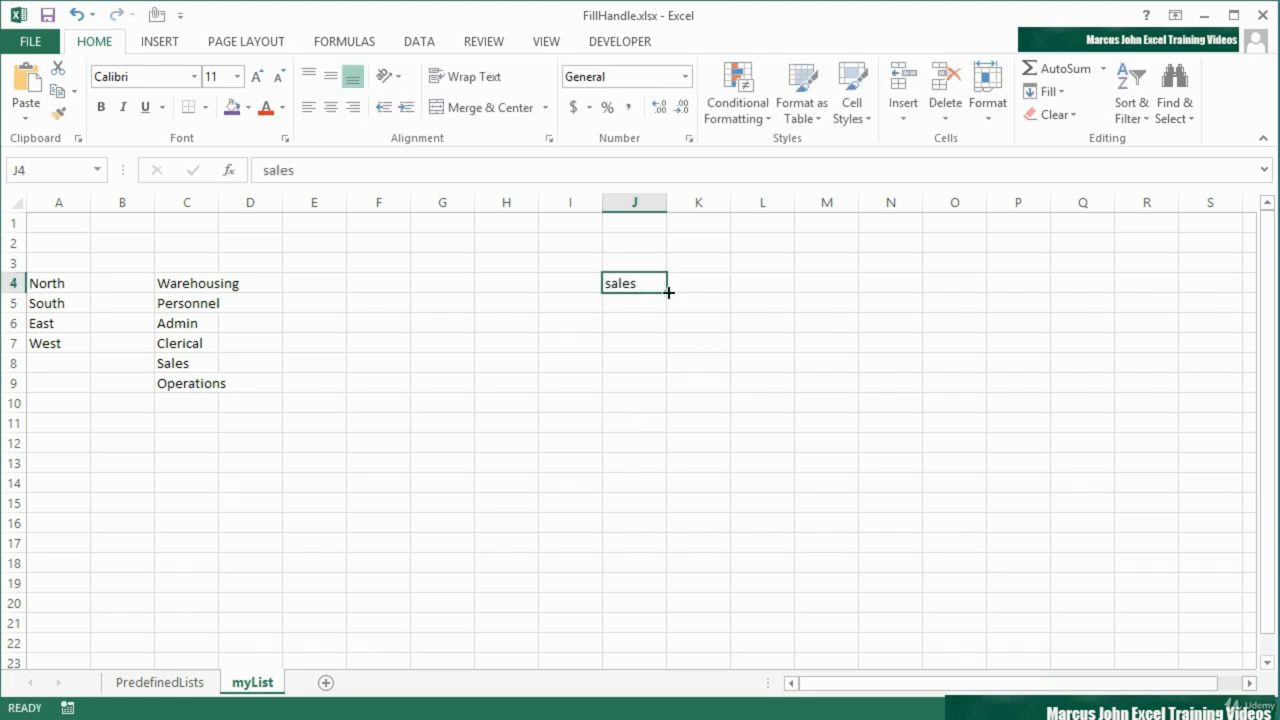
pyautogui.moveTo(667, 292); pyautogui.dragTo(657, 424)
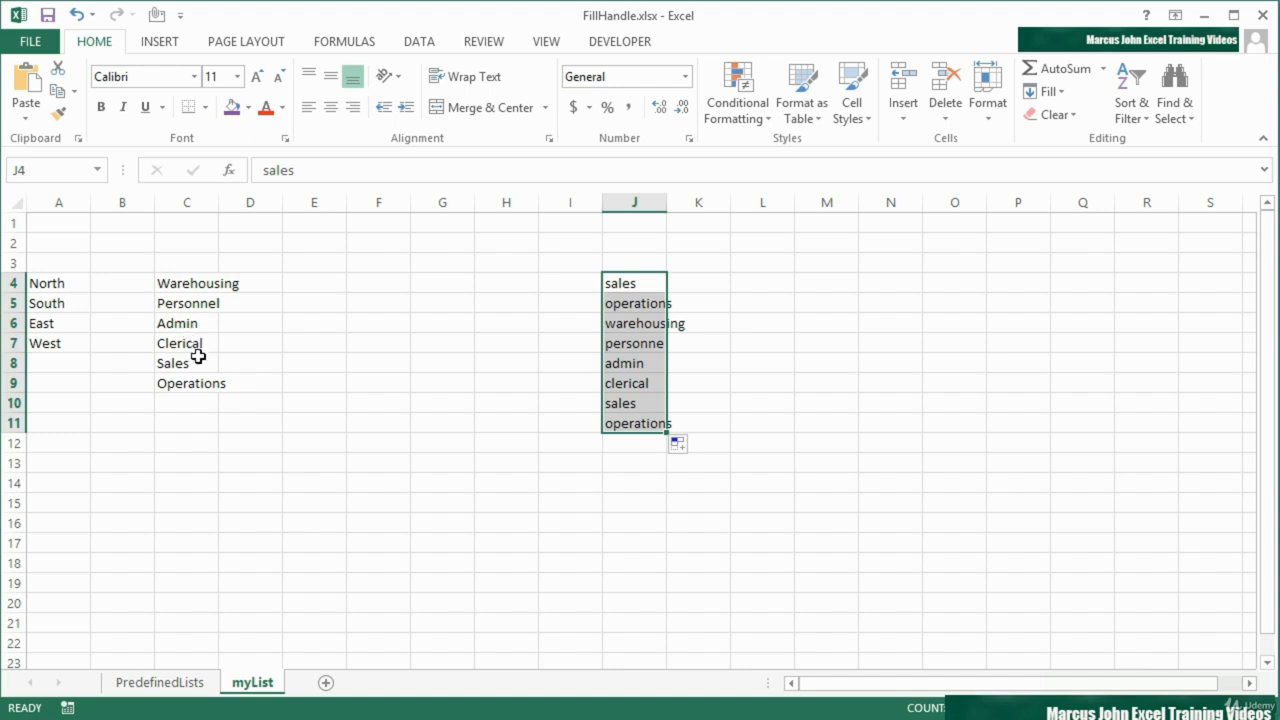
pyautogui.click(642, 286)
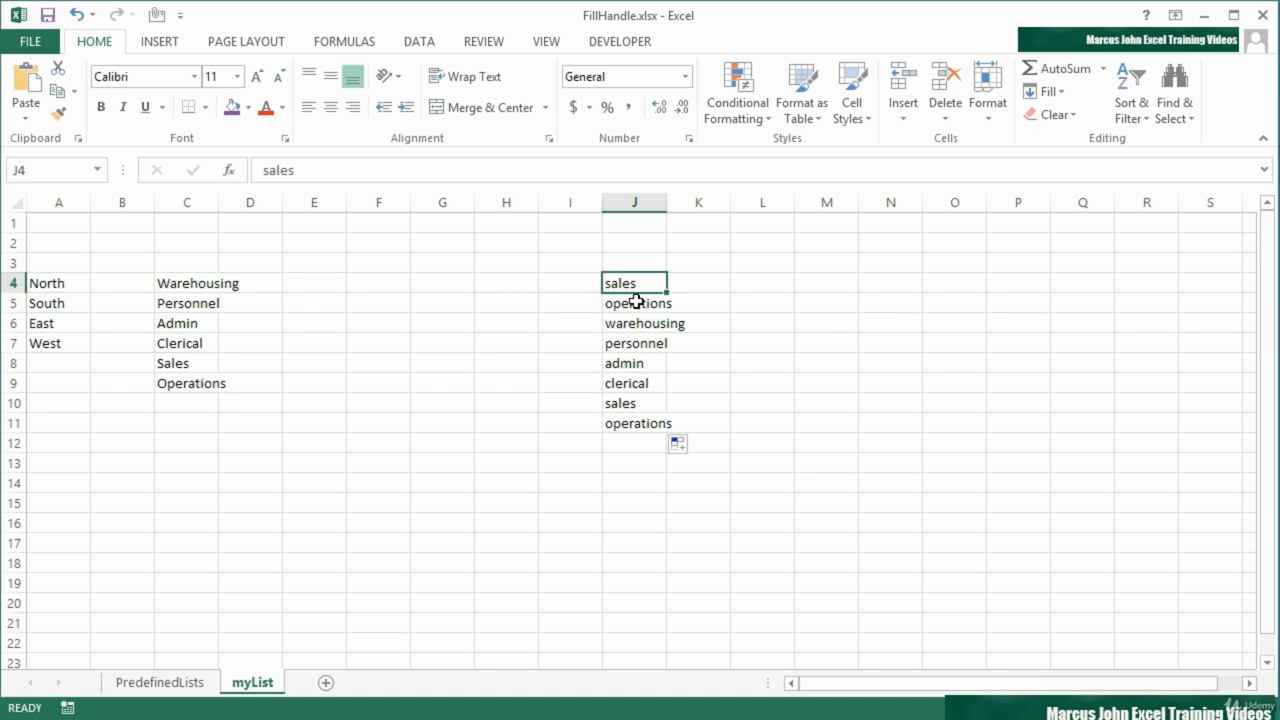
# Enter NORTH in M4 and fill the region series across to P4
pyautogui.click(834, 289)
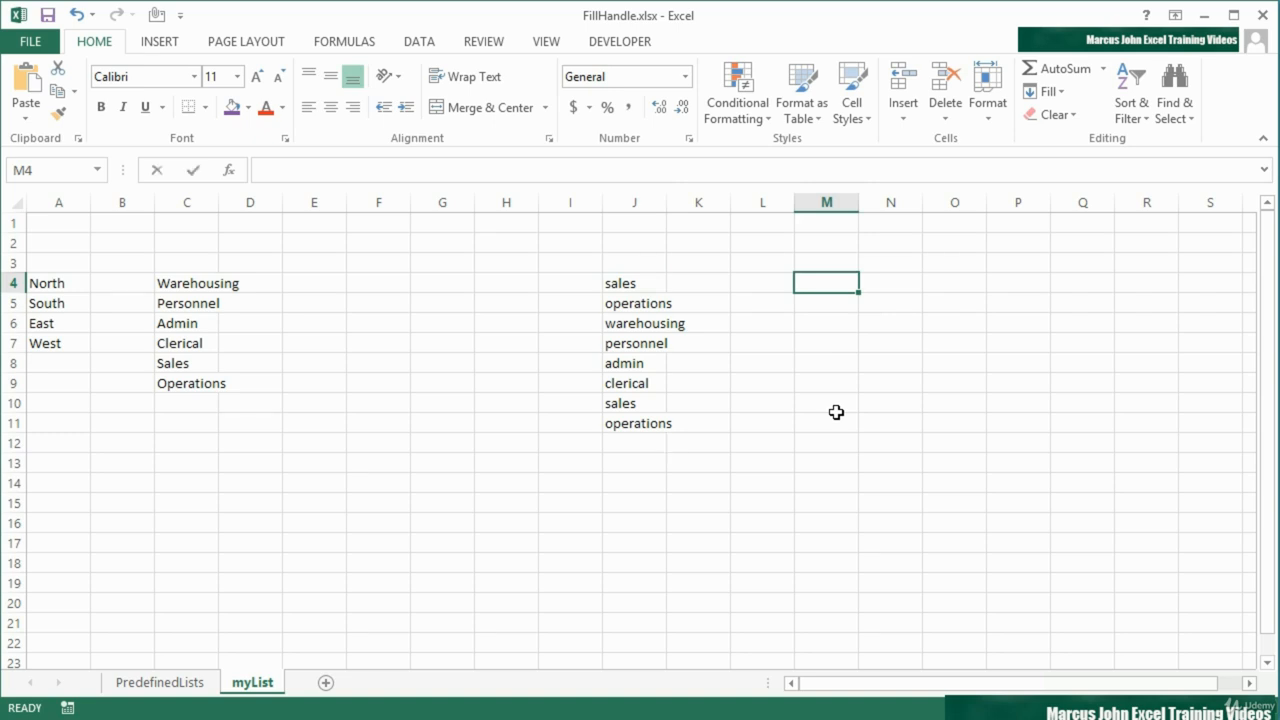
pyautogui.write('NORTH')
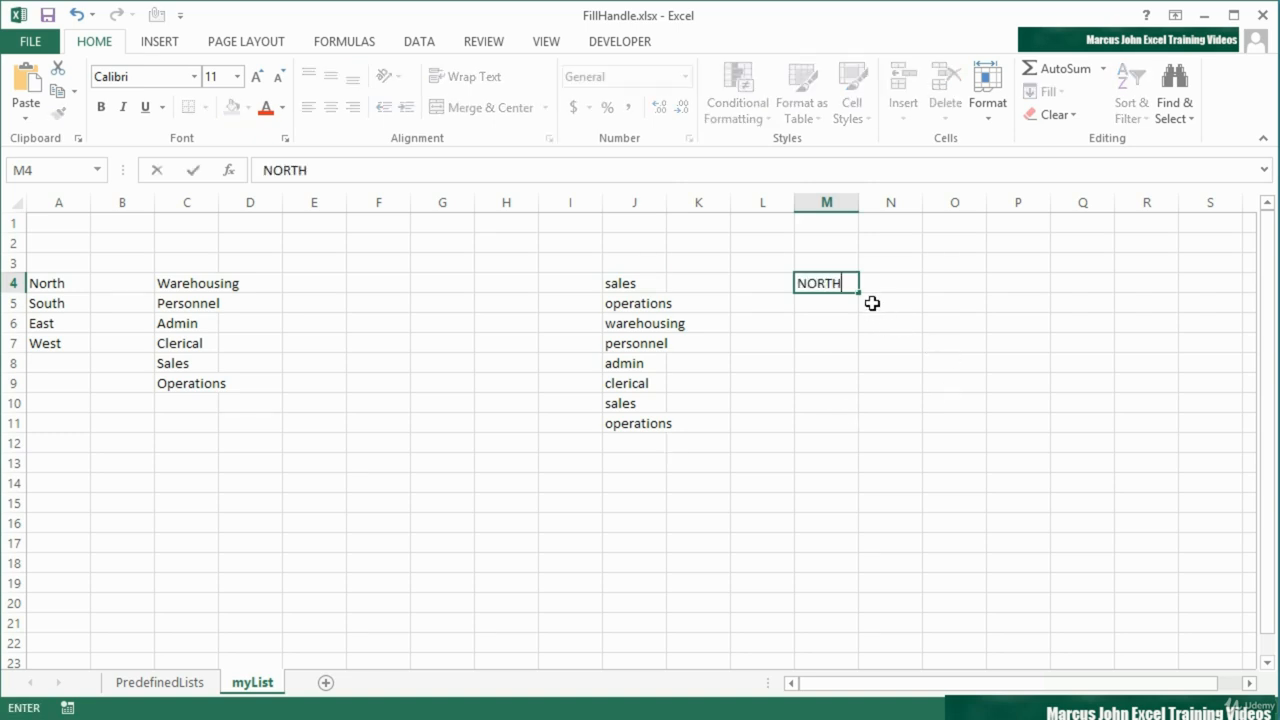
pyautogui.moveTo(858, 292); pyautogui.dragTo(1020, 288)
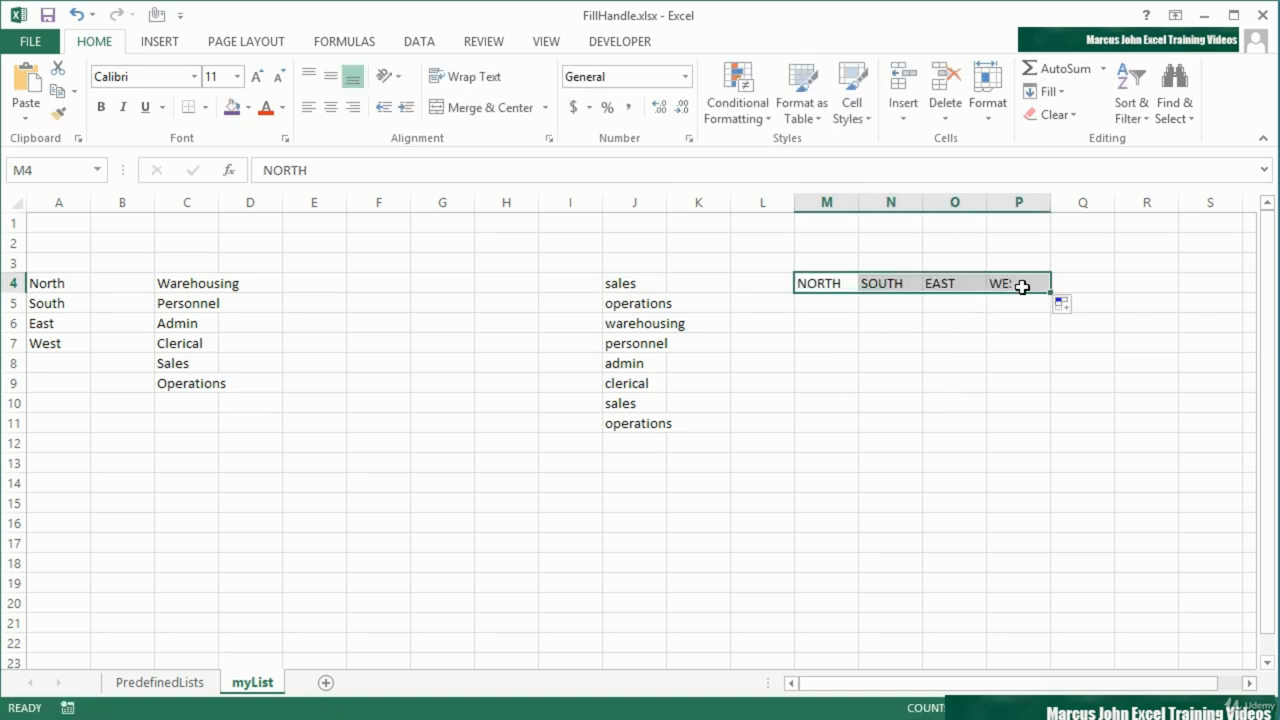
pyautogui.click(829, 285)
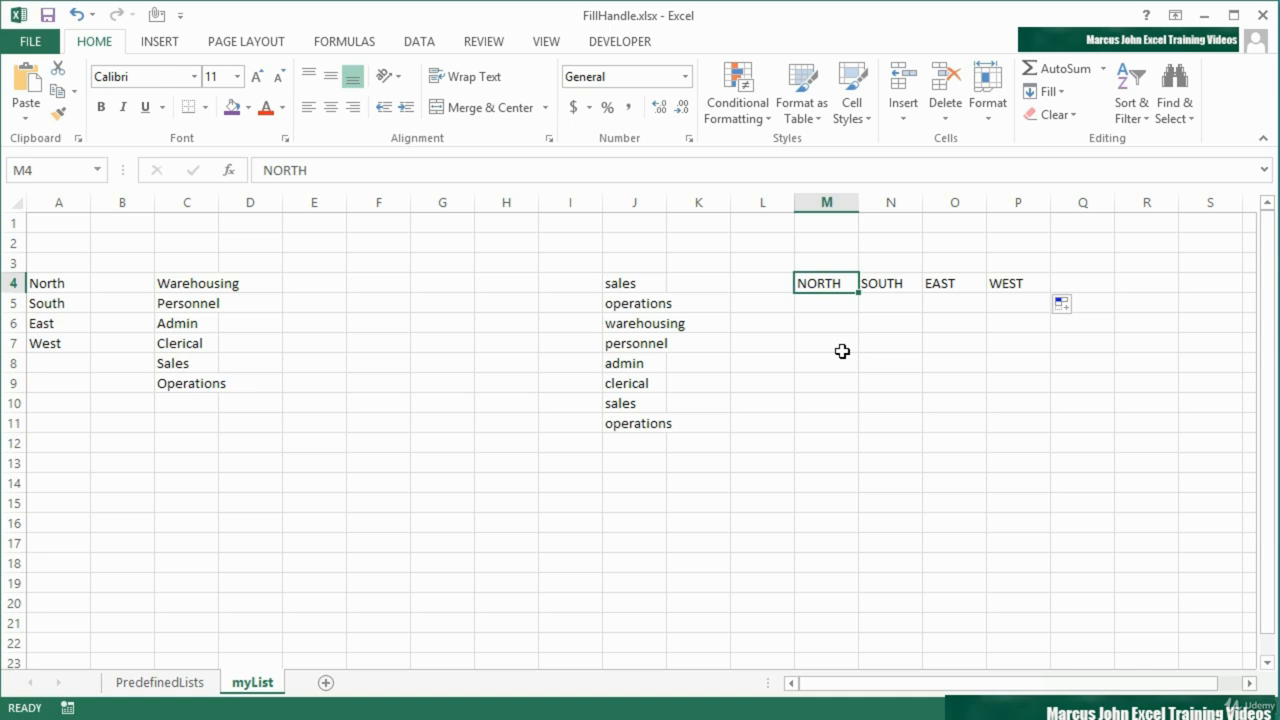
# Reopen the custom lists in the advanced options and permanently delete the department list that starts with Warehousing
pyautogui.click(40, 44)
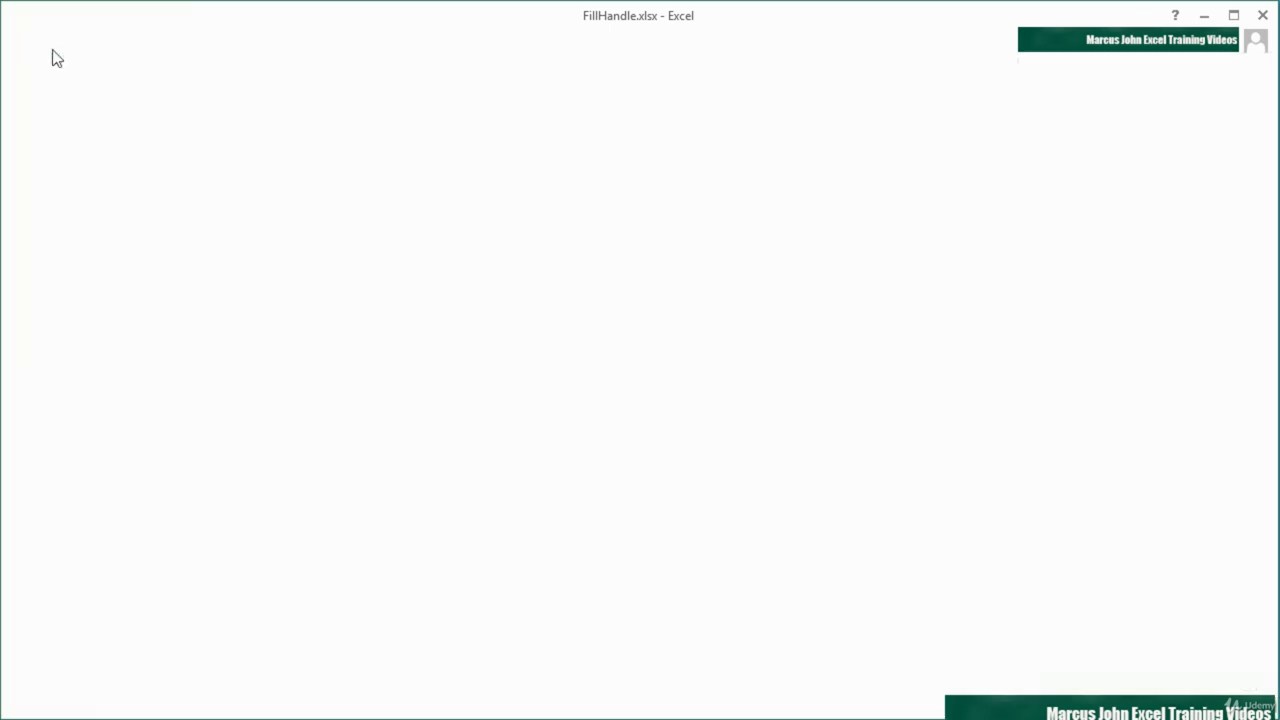
pyautogui.click(64, 489)
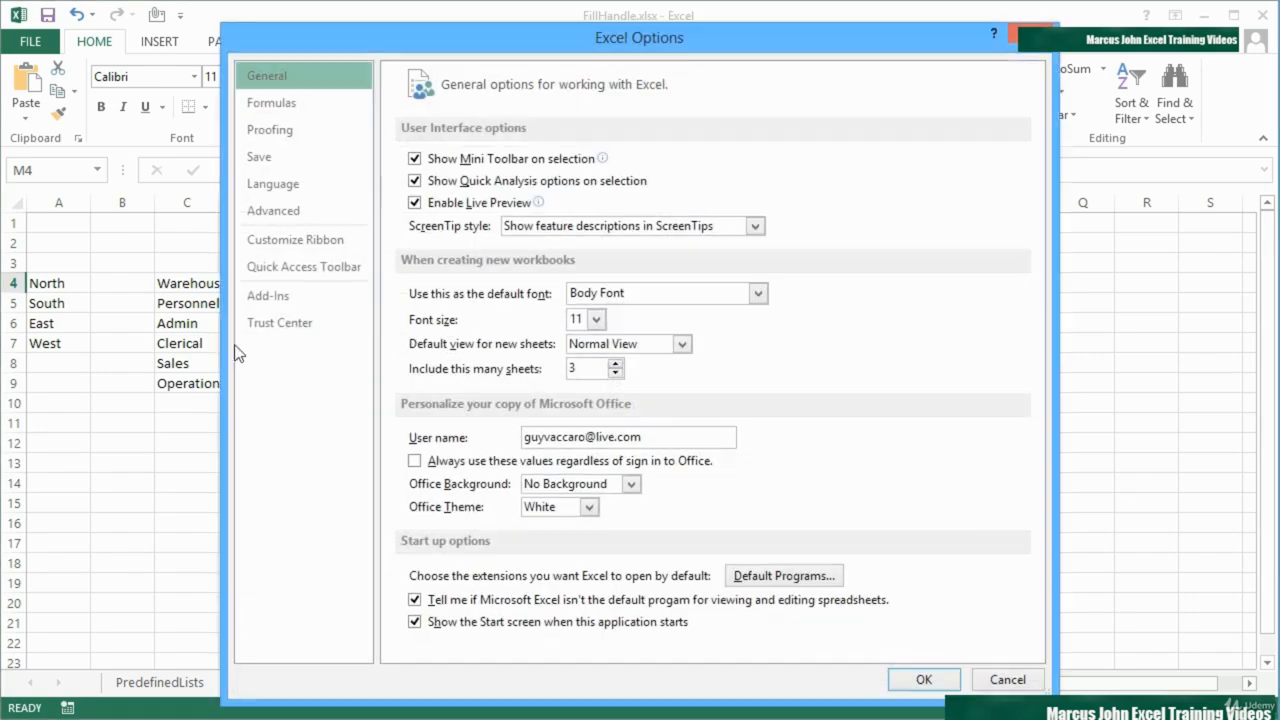
pyautogui.click(273, 210)
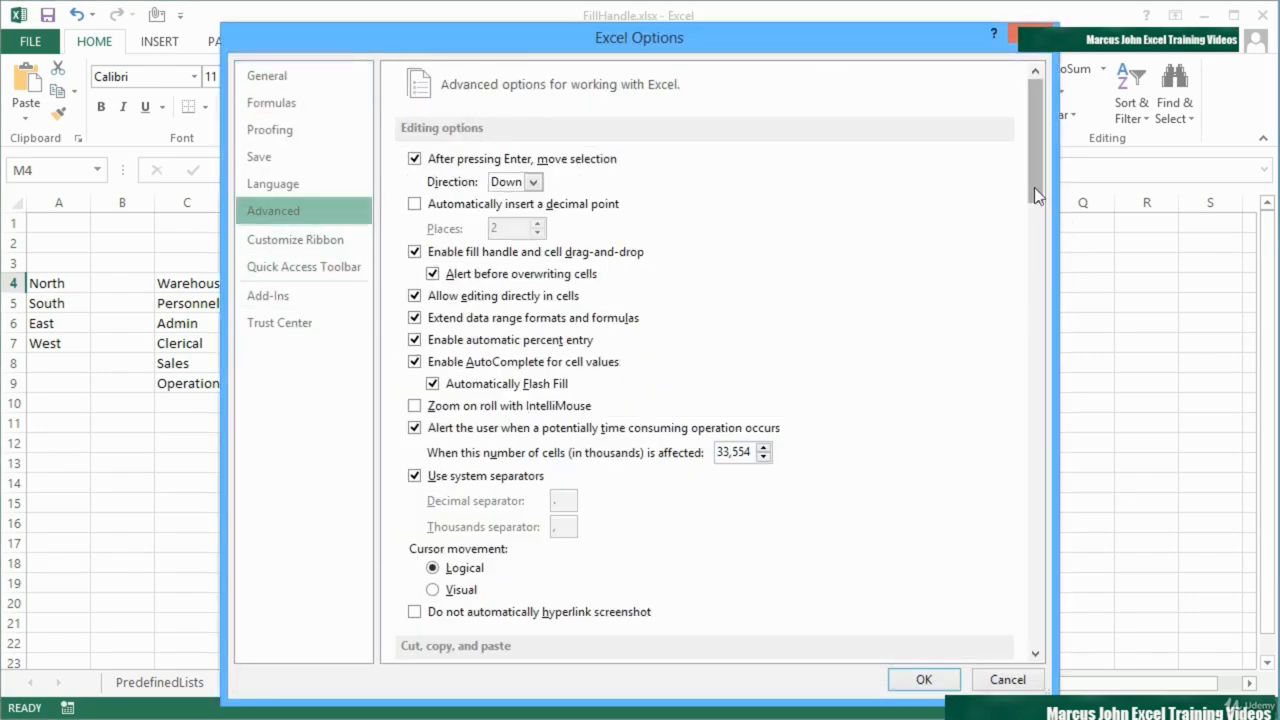
pyautogui.moveTo(1034, 187); pyautogui.dragTo(1030, 648)
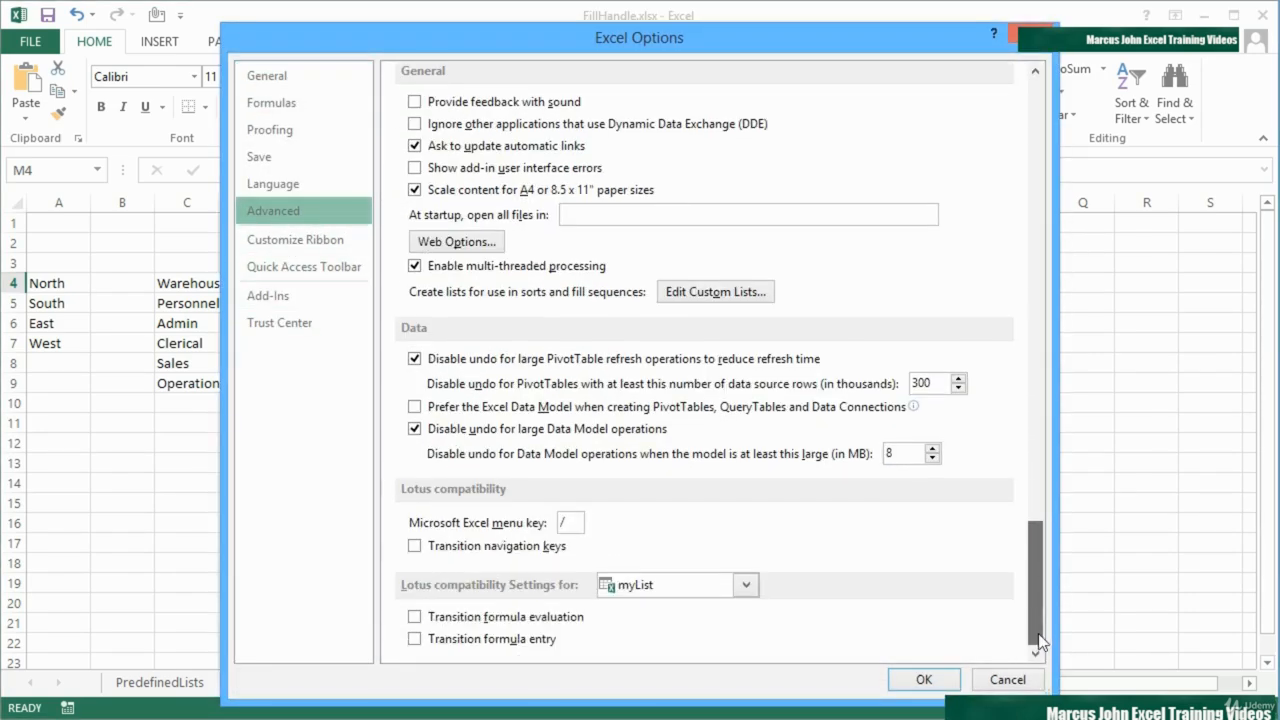
pyautogui.click(770, 294)
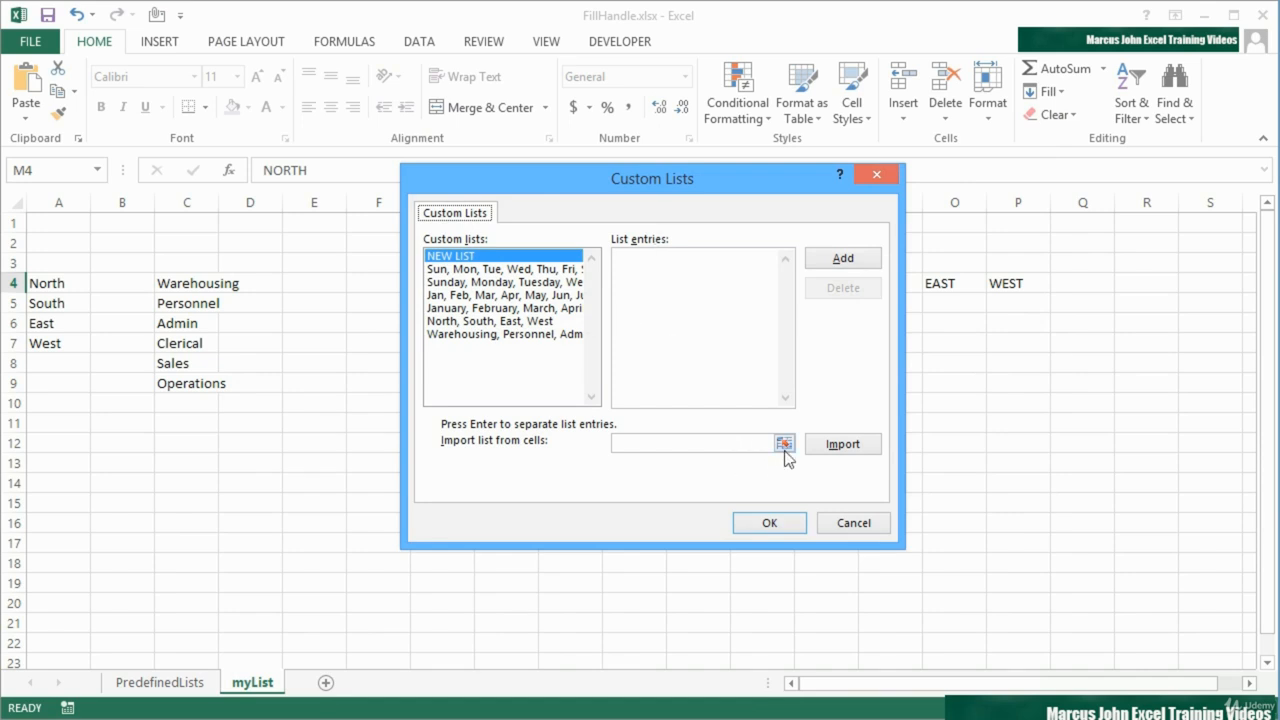
pyautogui.click(643, 264)
pyautogui.click(513, 335)
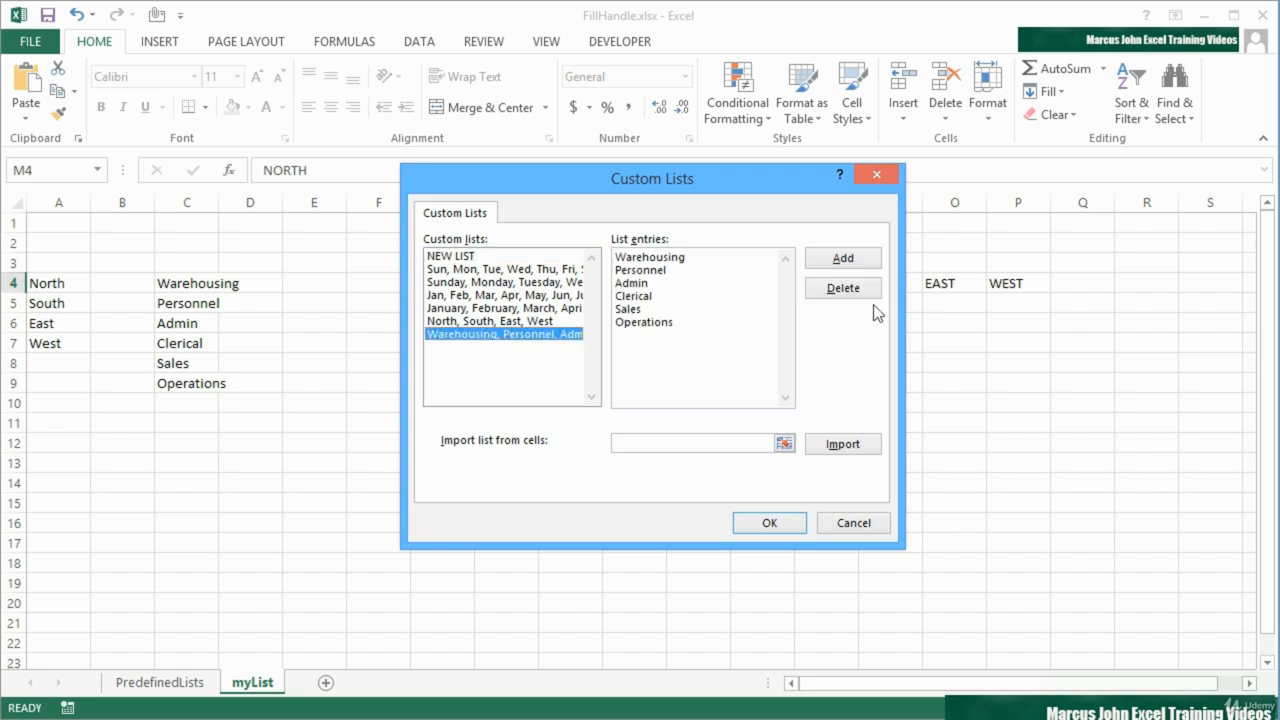
pyautogui.click(848, 291)
pyautogui.click(603, 425)
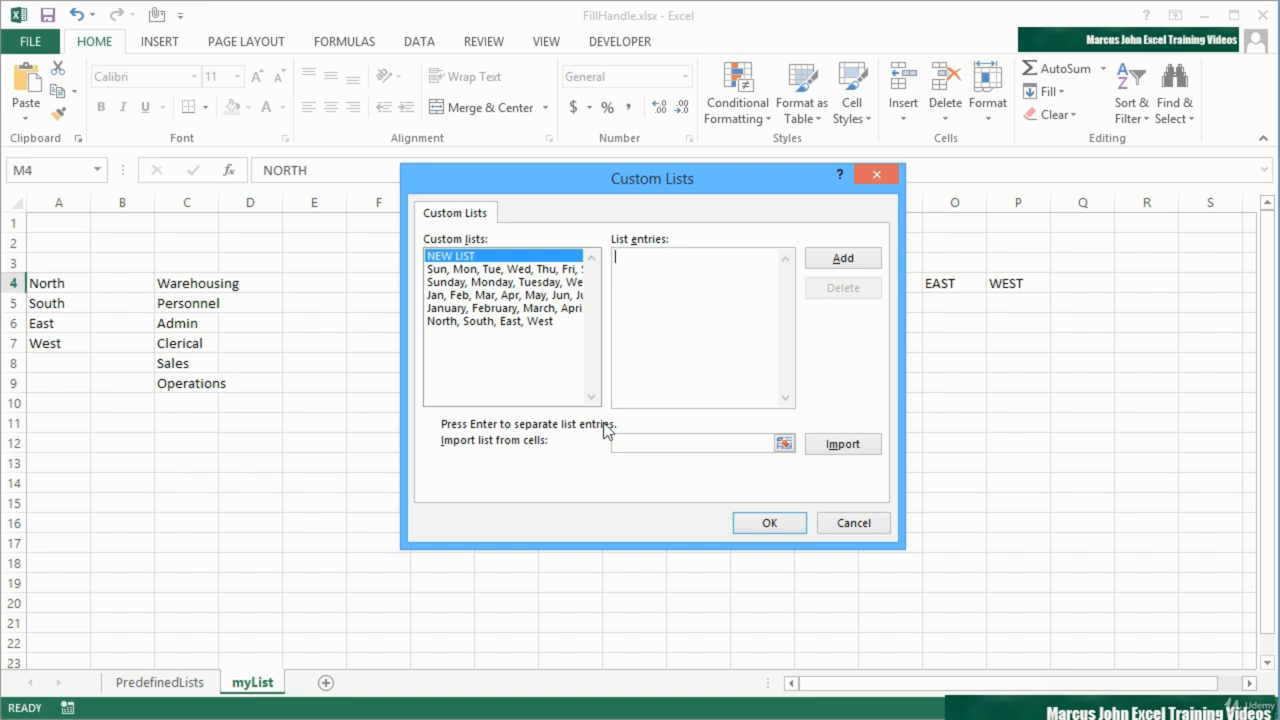
# Permanently delete the North, South, East, West custom list and accept the custom list and options dialogs
pyautogui.click(527, 323)
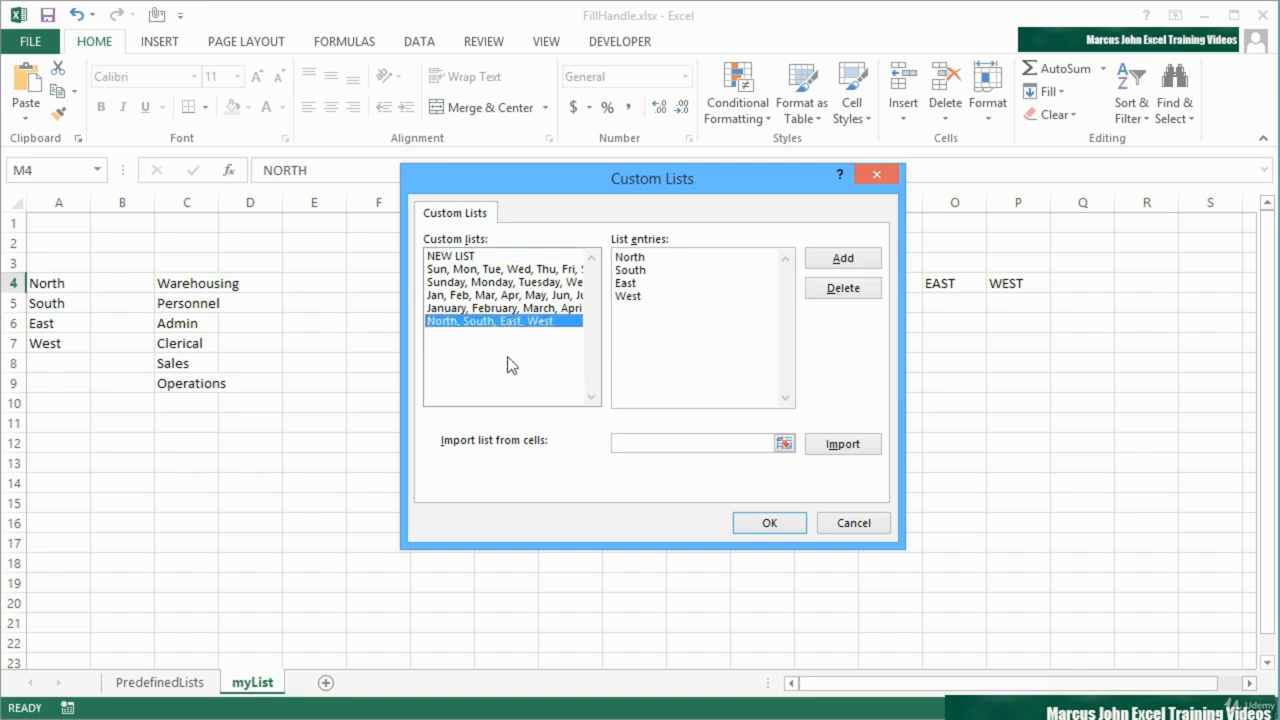
pyautogui.click(847, 295)
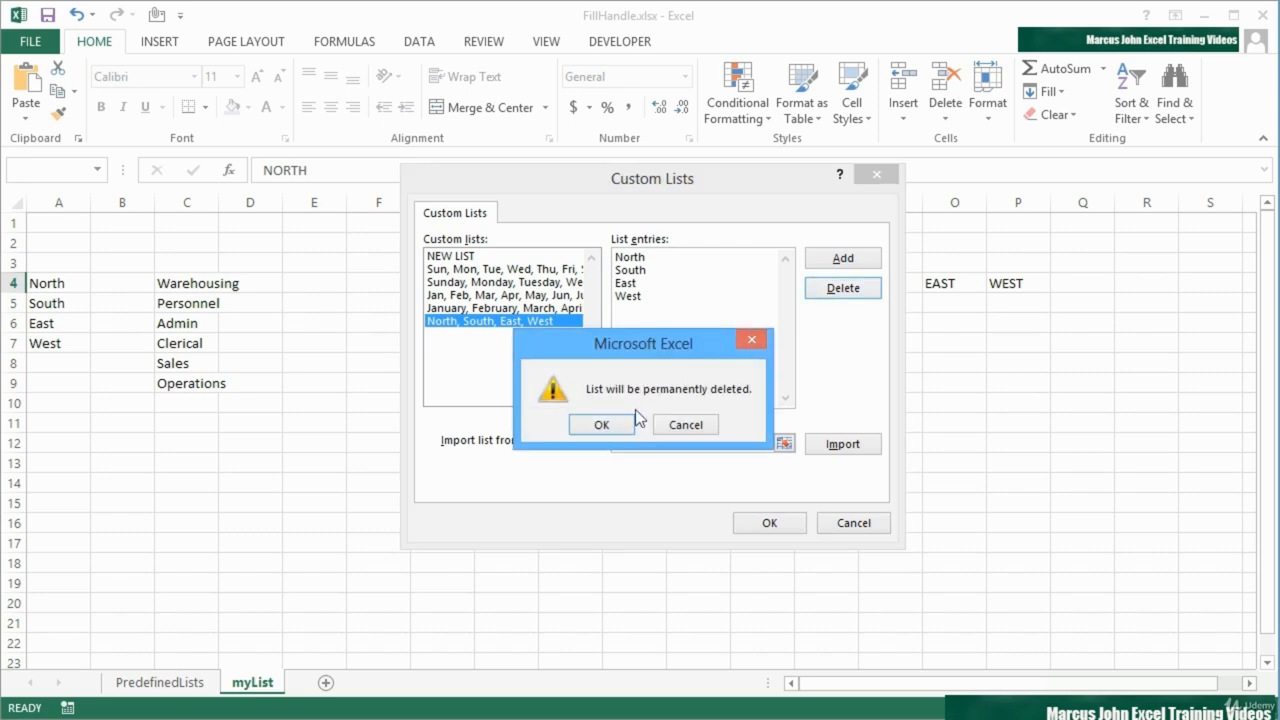
pyautogui.click(601, 425)
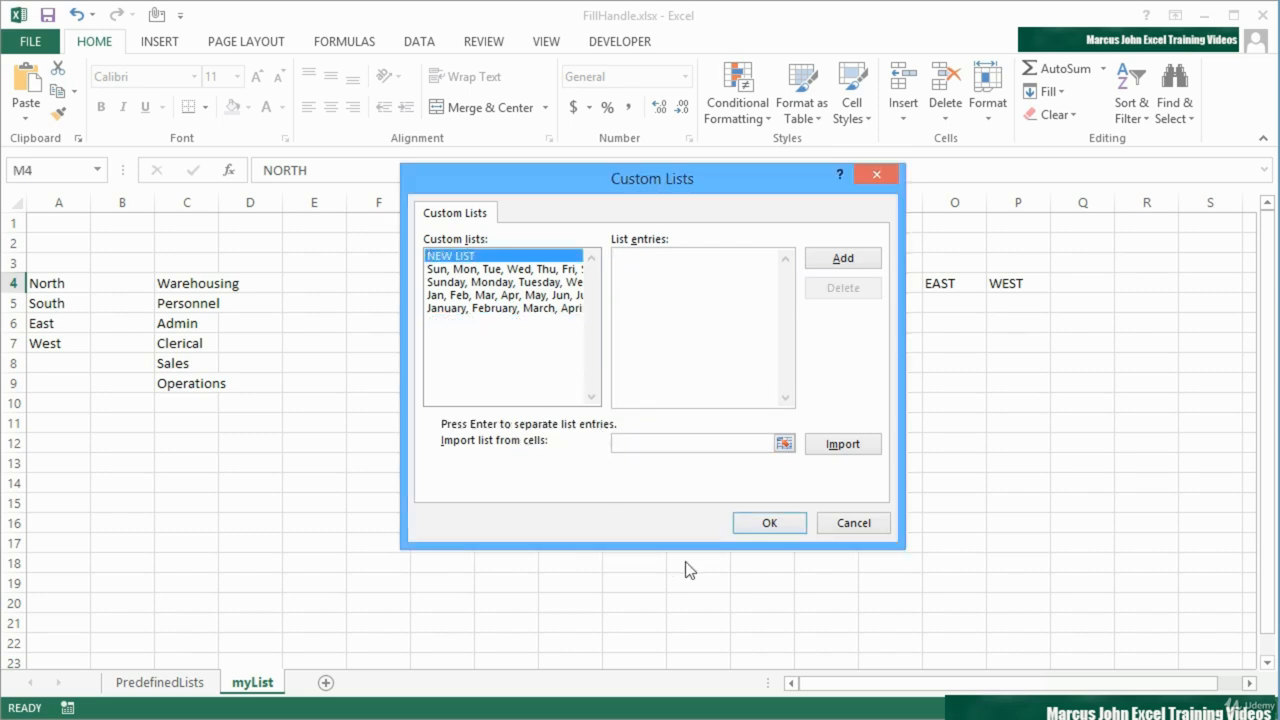
pyautogui.click(771, 525)
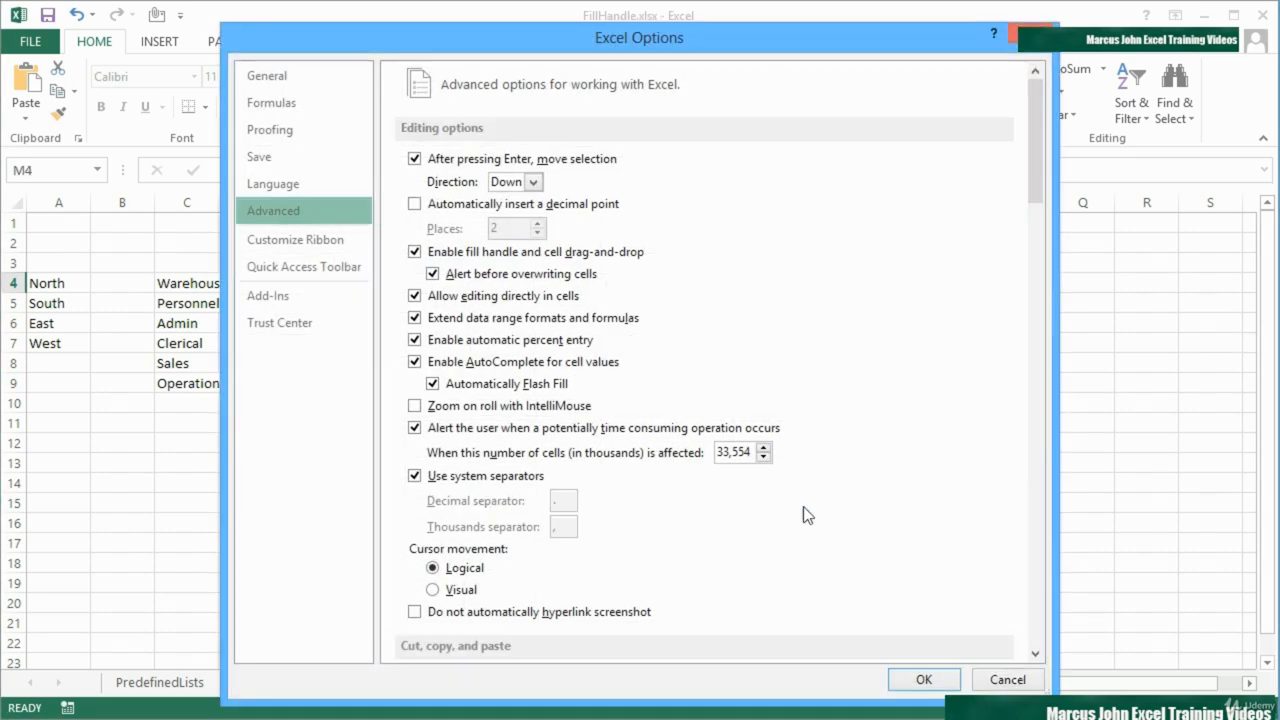
pyautogui.click(922, 677)
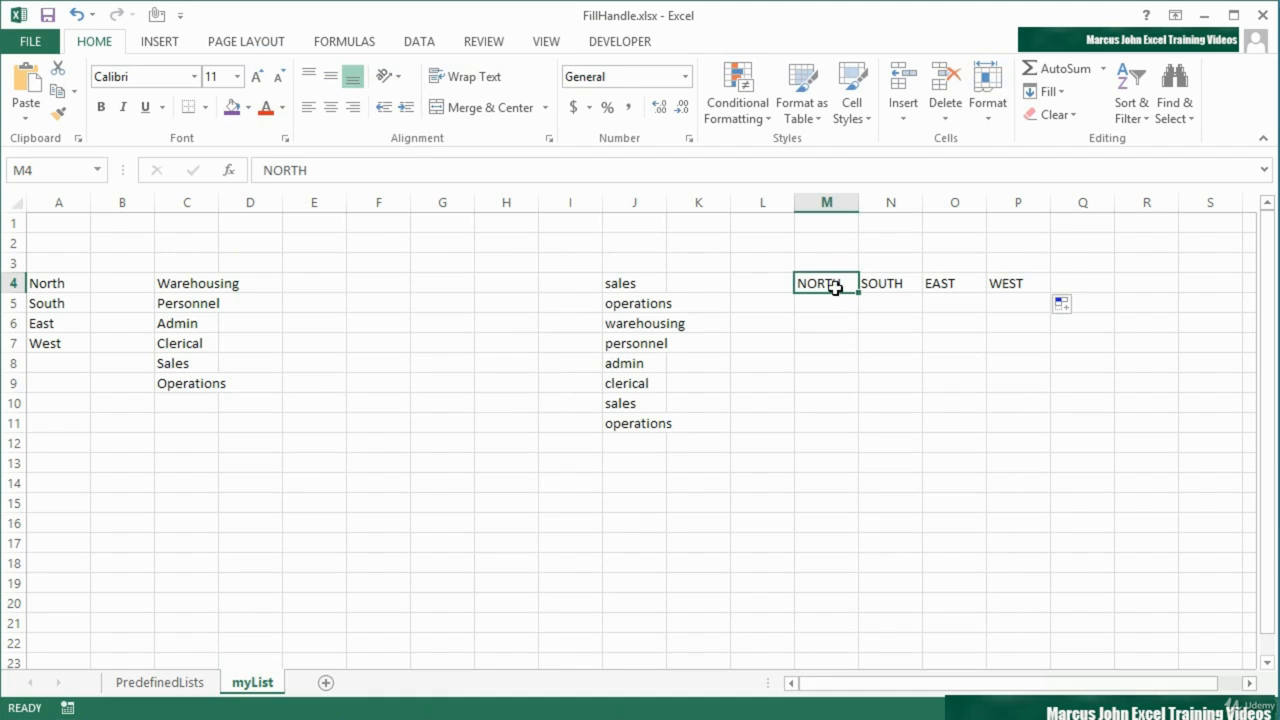
# Fill from NORTH in M4 down to M8 to test filling without the deleted custom list
pyautogui.moveTo(857, 295); pyautogui.dragTo(848, 374)
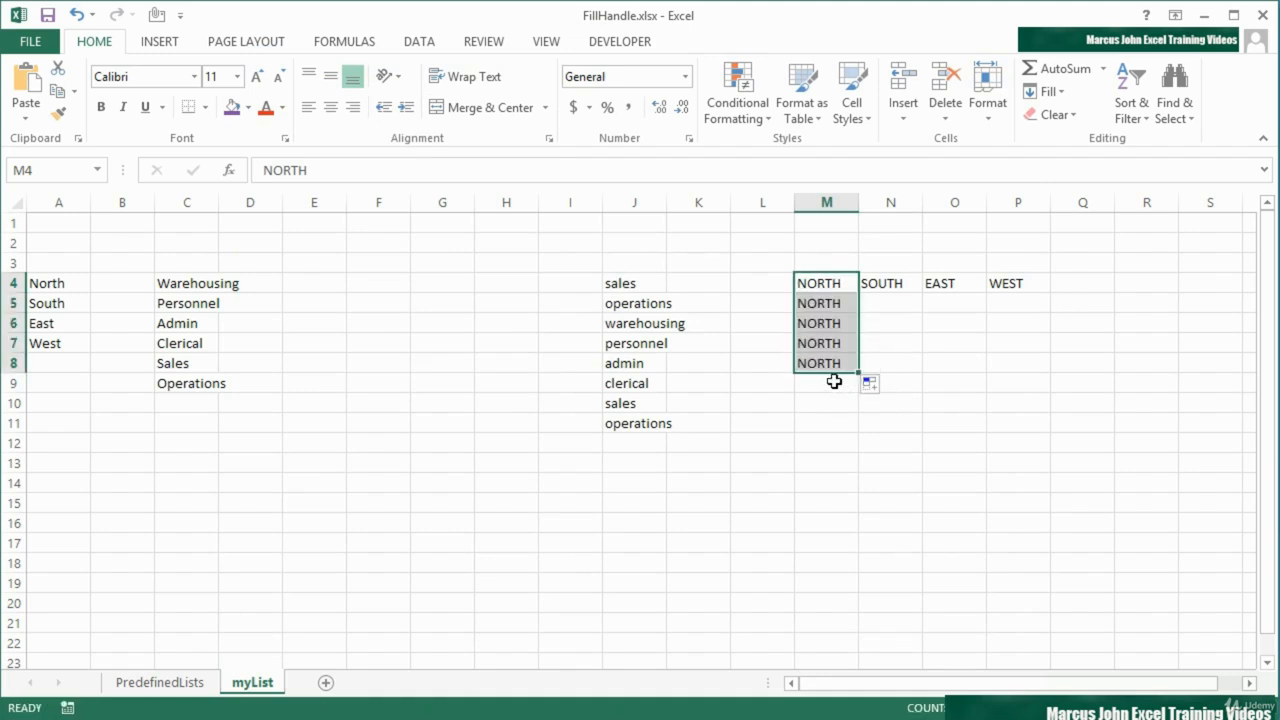